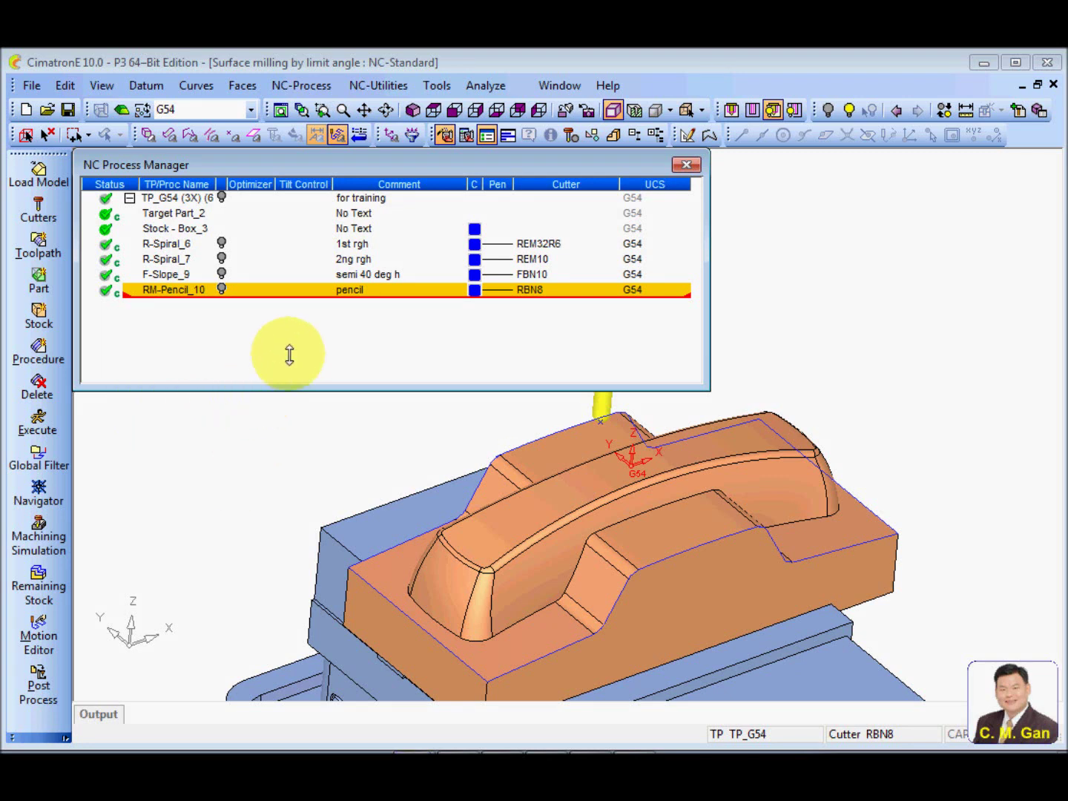
Add procedure F-Slope_27 from the 'Limit angle 40 deg bn10.pct' template.
right_click(240, 334)
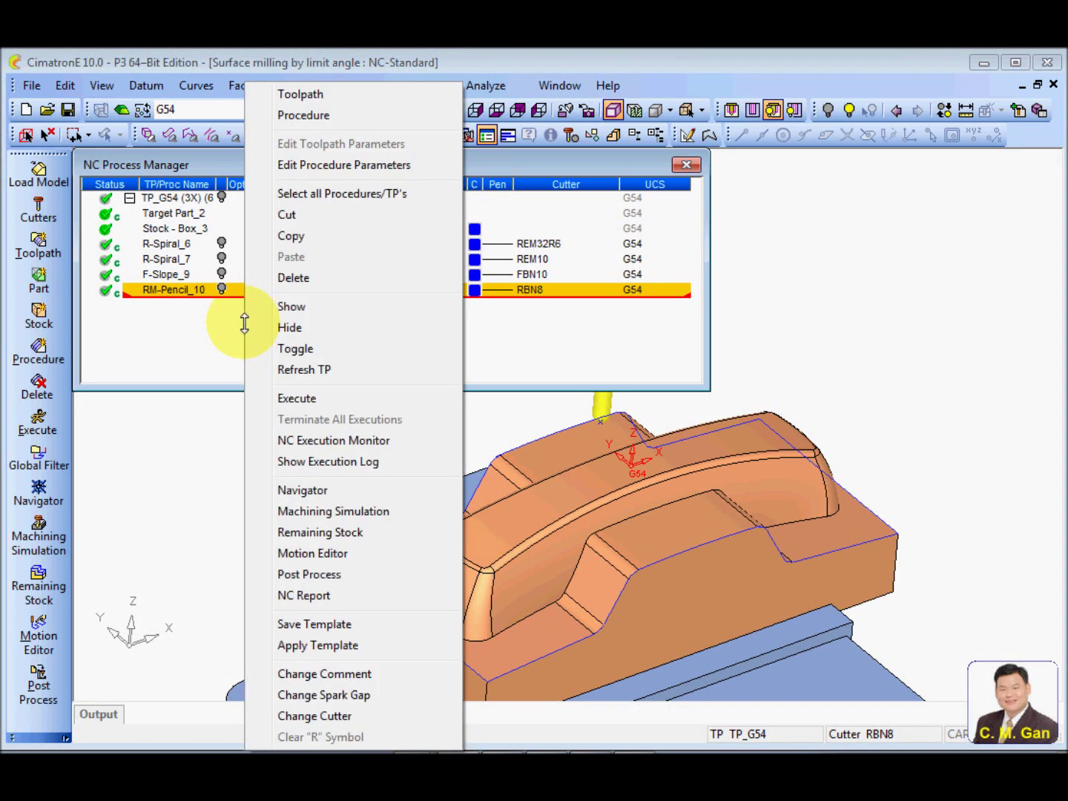
click(343, 645)
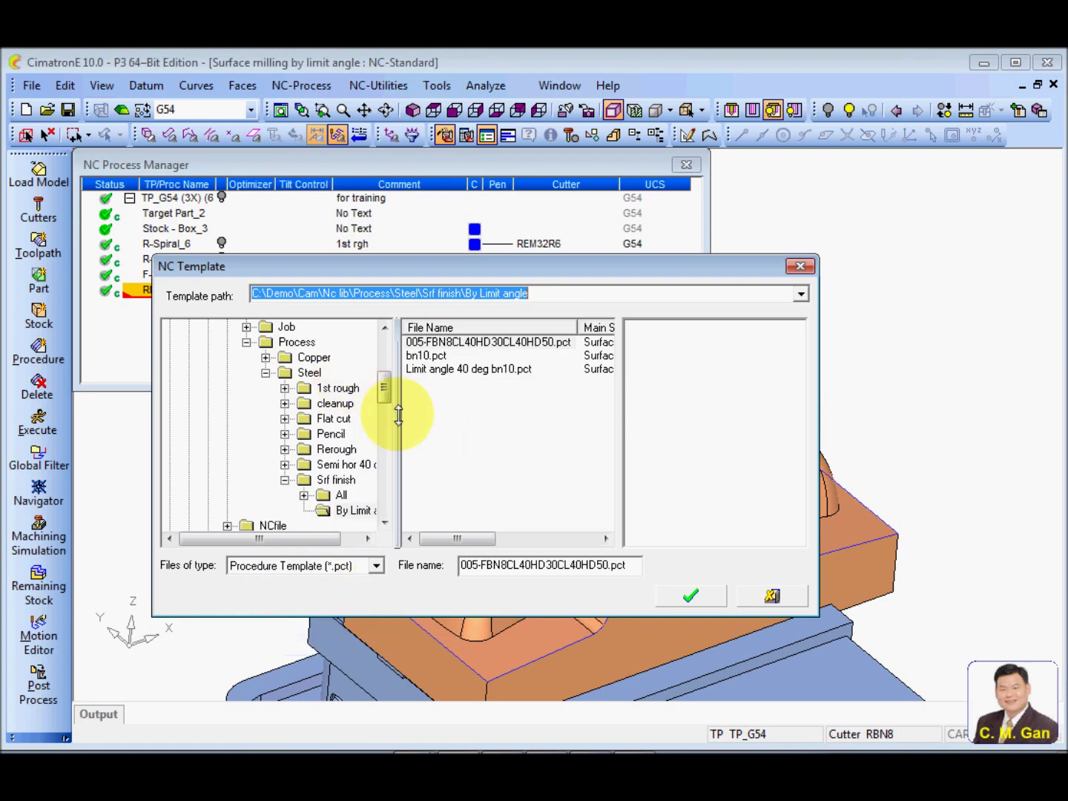
click(456, 369)
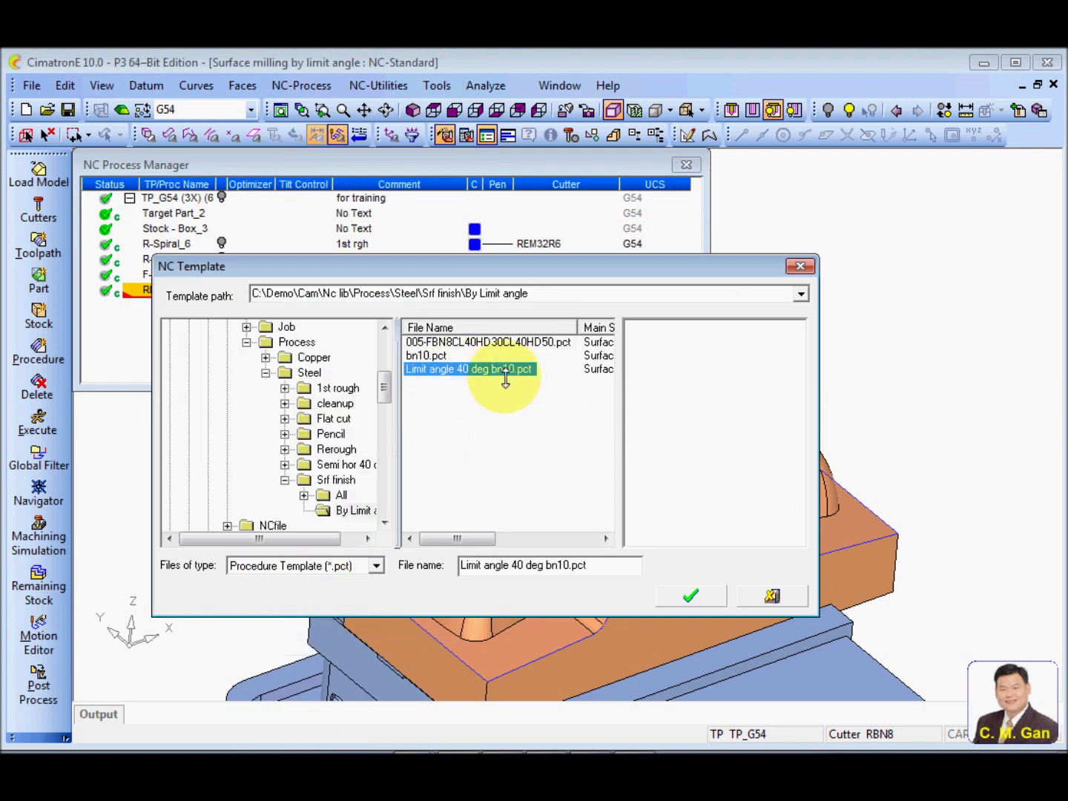
click(690, 594)
drag(284, 387, 264, 445)
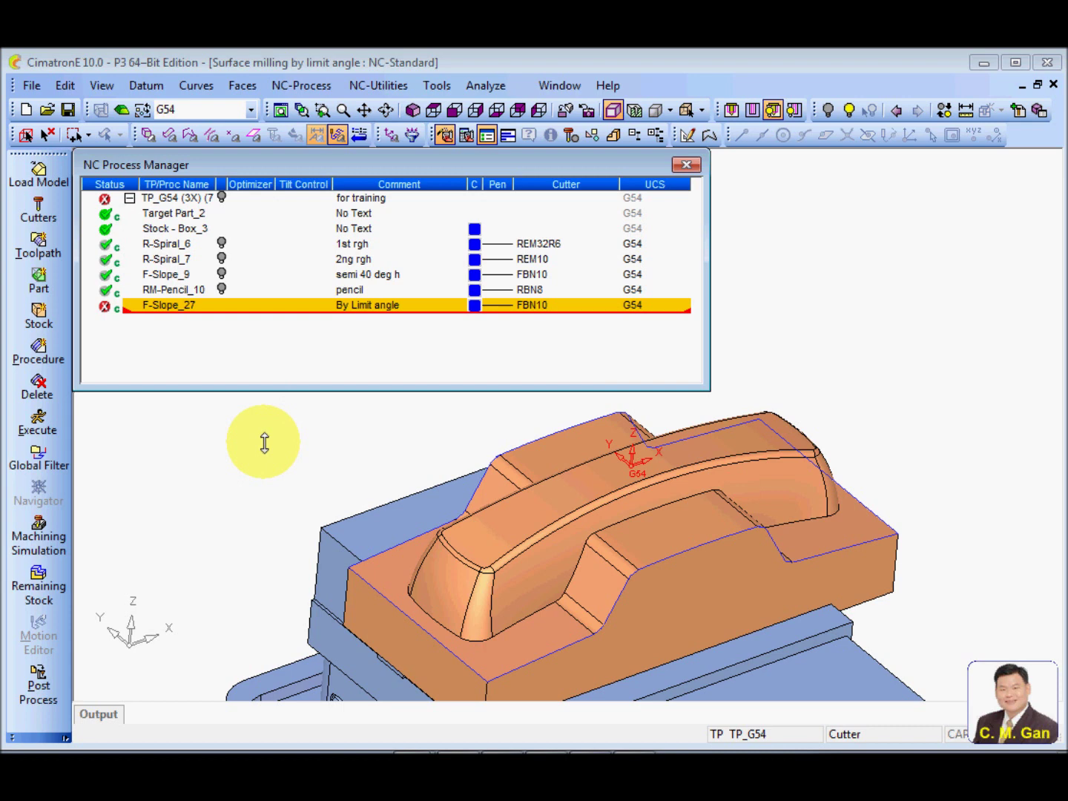
Open F-Slope_27's Motion Parameters and review the 40° Slope Limit Angle value.
double_click(154, 304)
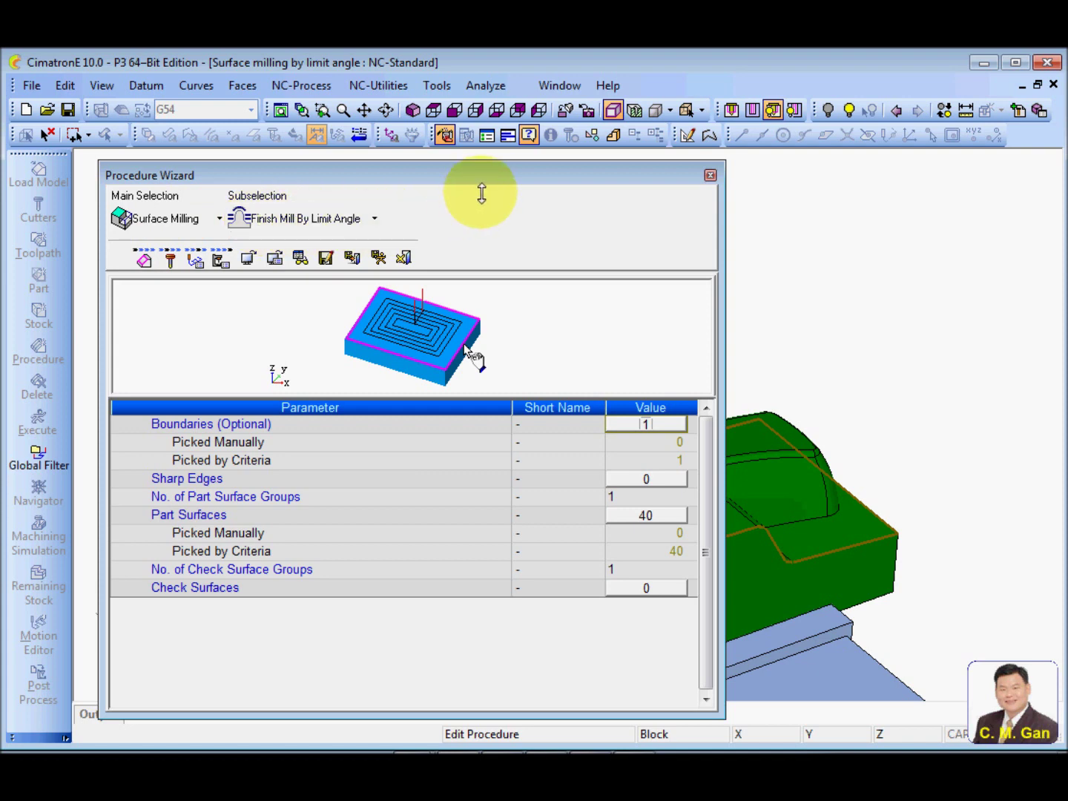
drag(529, 172, 544, 172)
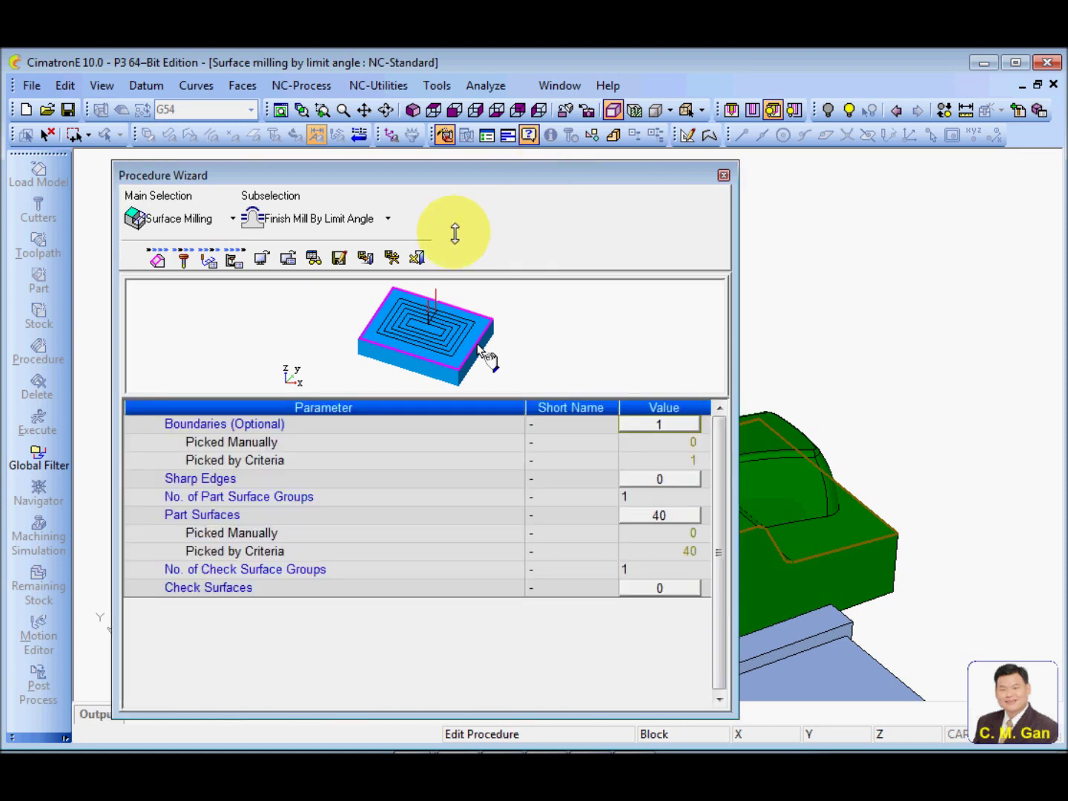
click(208, 260)
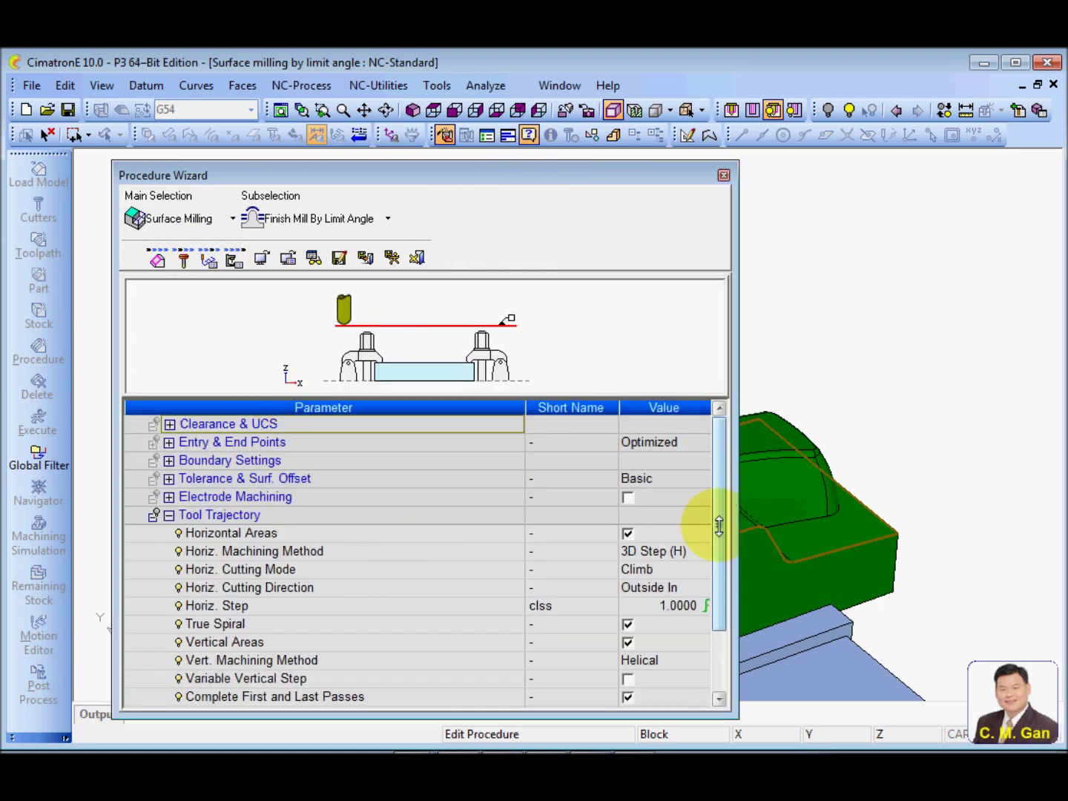
drag(734, 494, 728, 592)
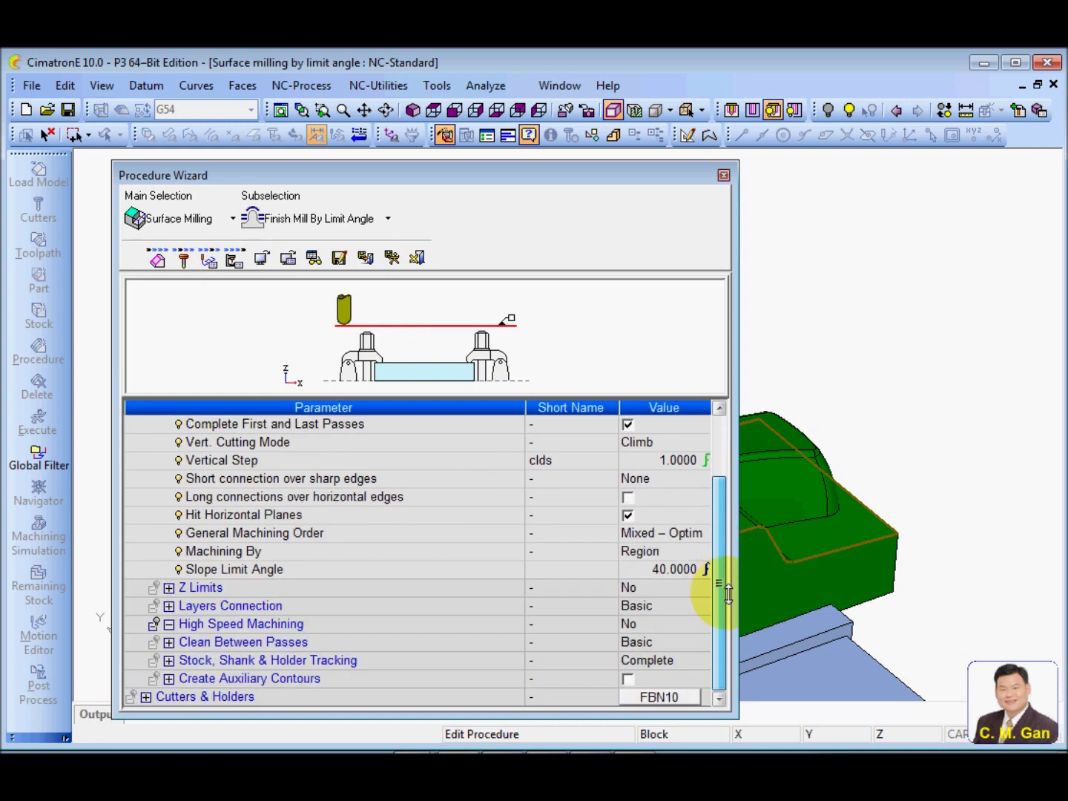
click(209, 569)
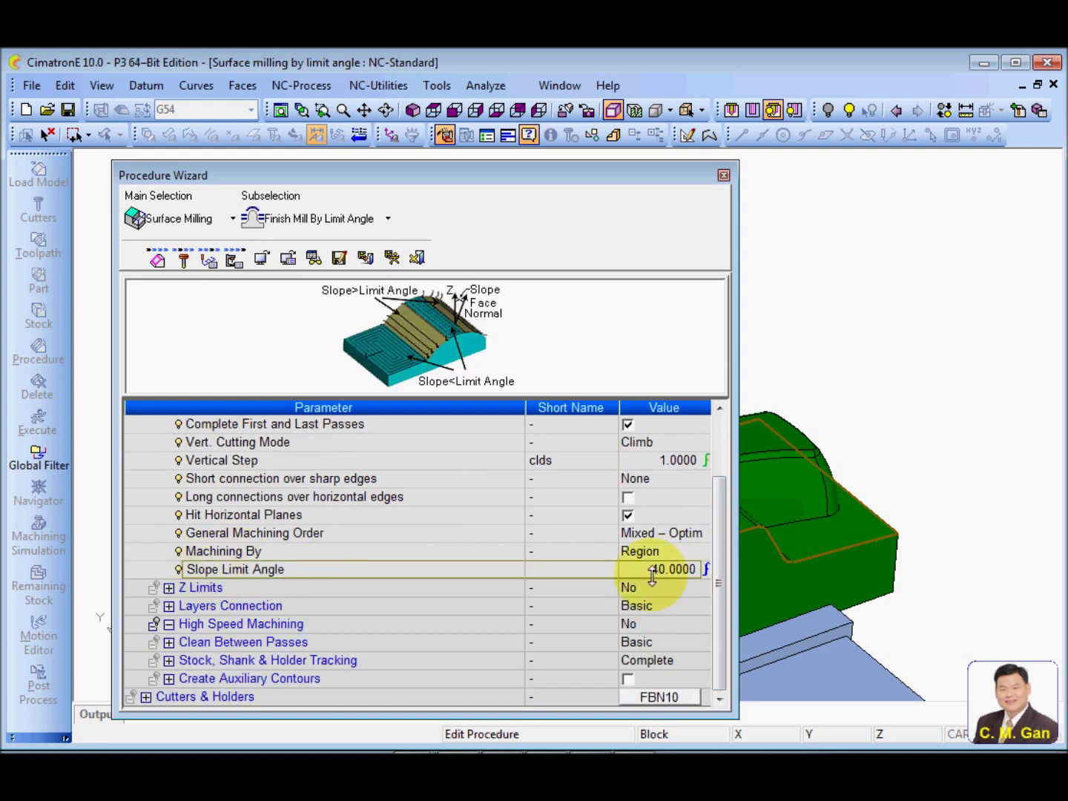
mouse_move(718, 553)
mouse_down()
mouse_move(715, 453)
mouse_move(709, 567)
mouse_up()
drag(553, 568, 607, 570)
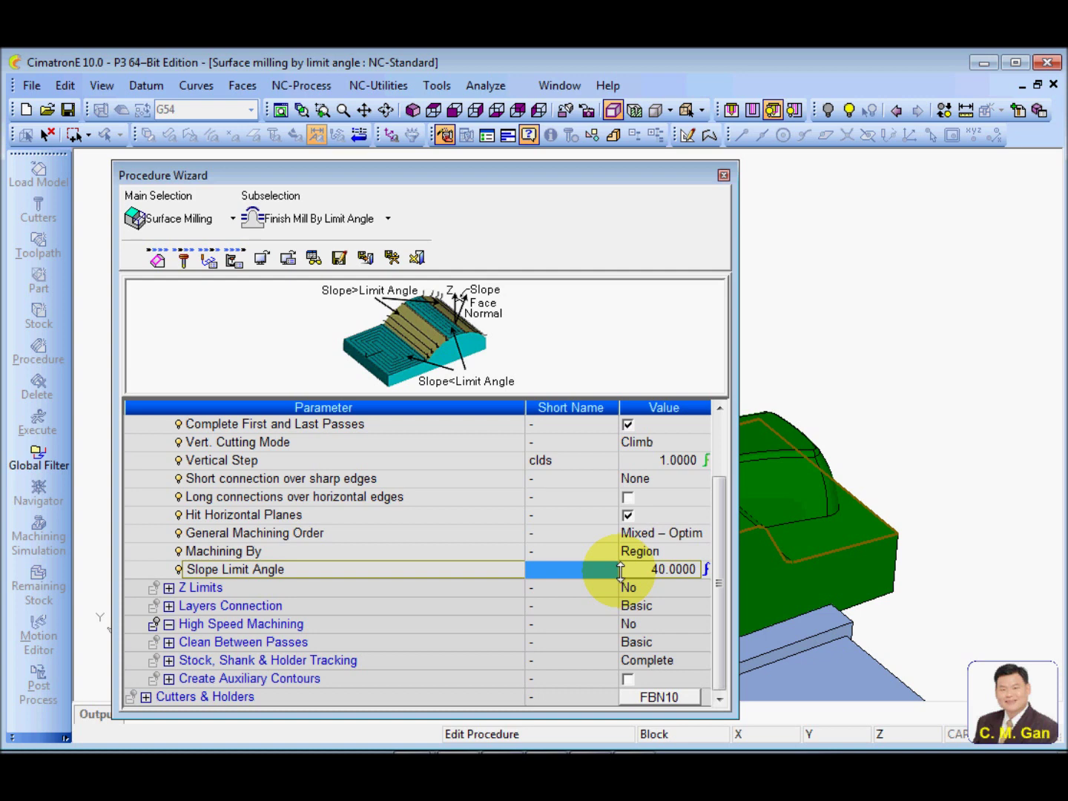
drag(711, 493, 715, 480)
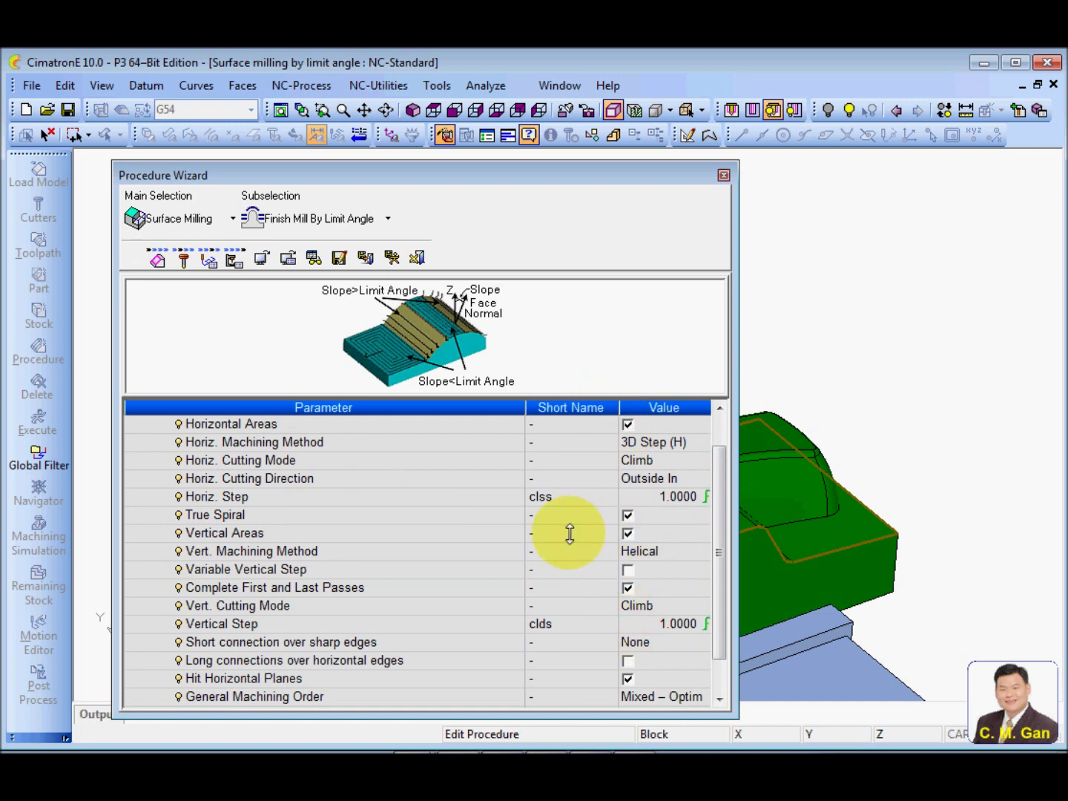
Turn off Vertical Areas, keep 3D Step (H) horizontal cuts, then save and calculate.
click(240, 532)
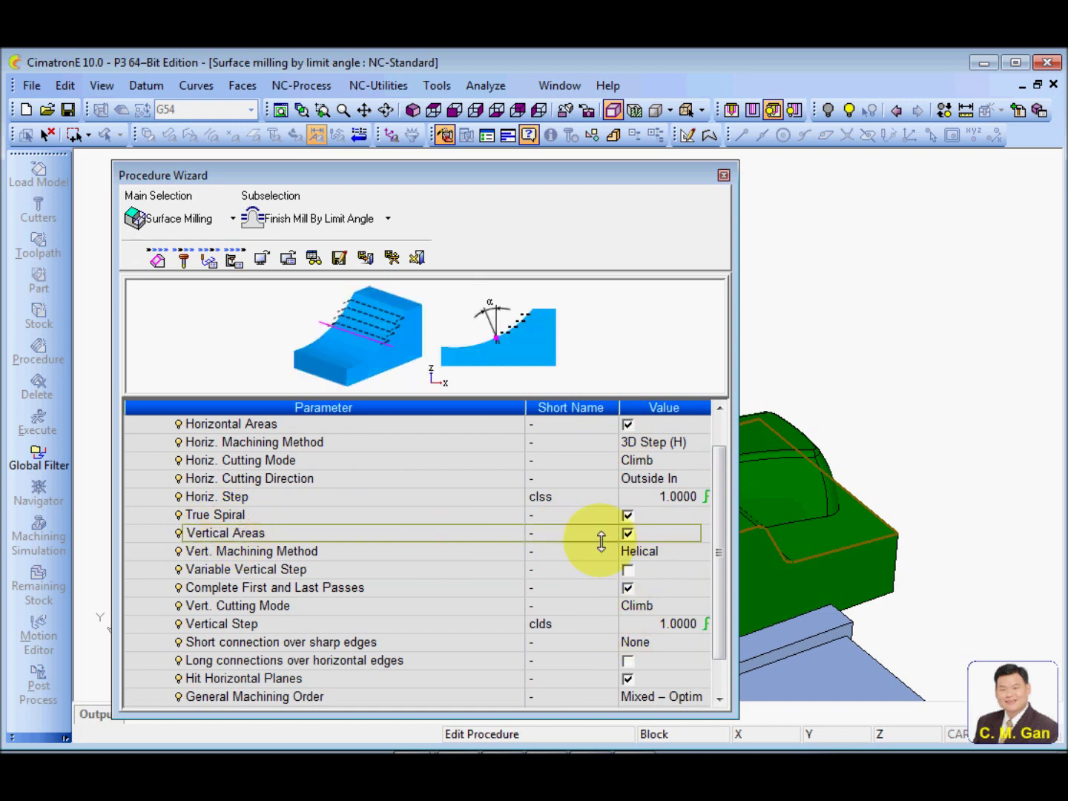
click(627, 532)
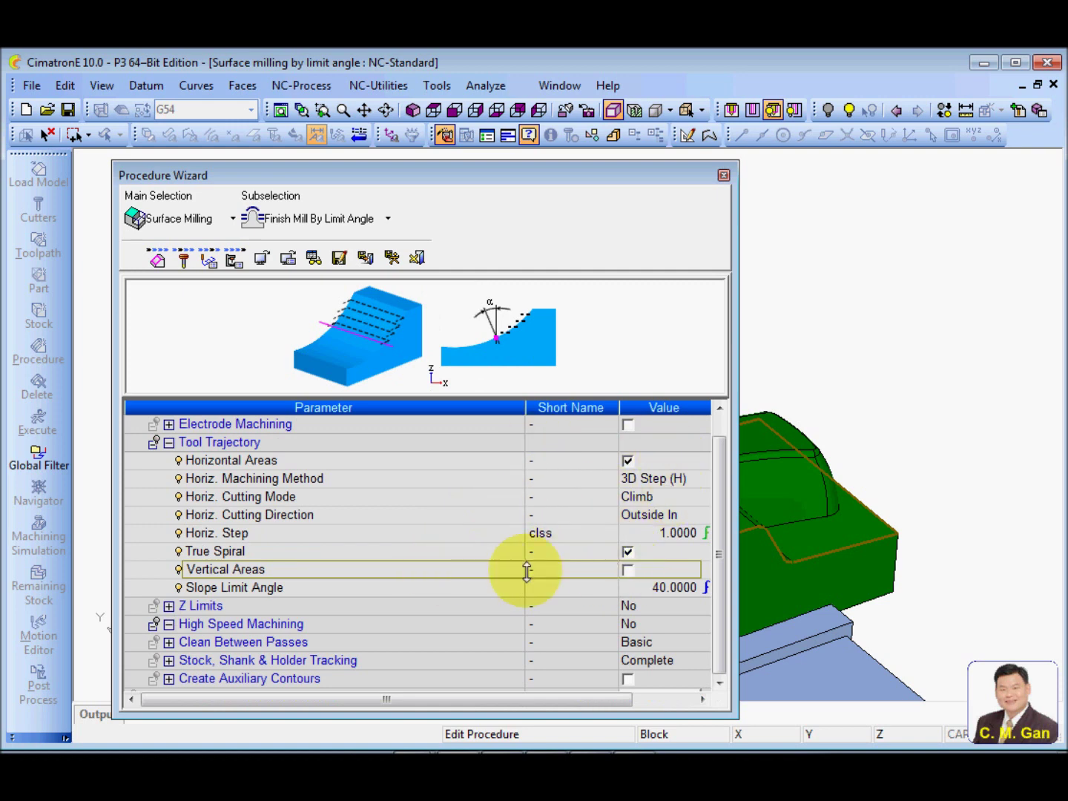
click(481, 478)
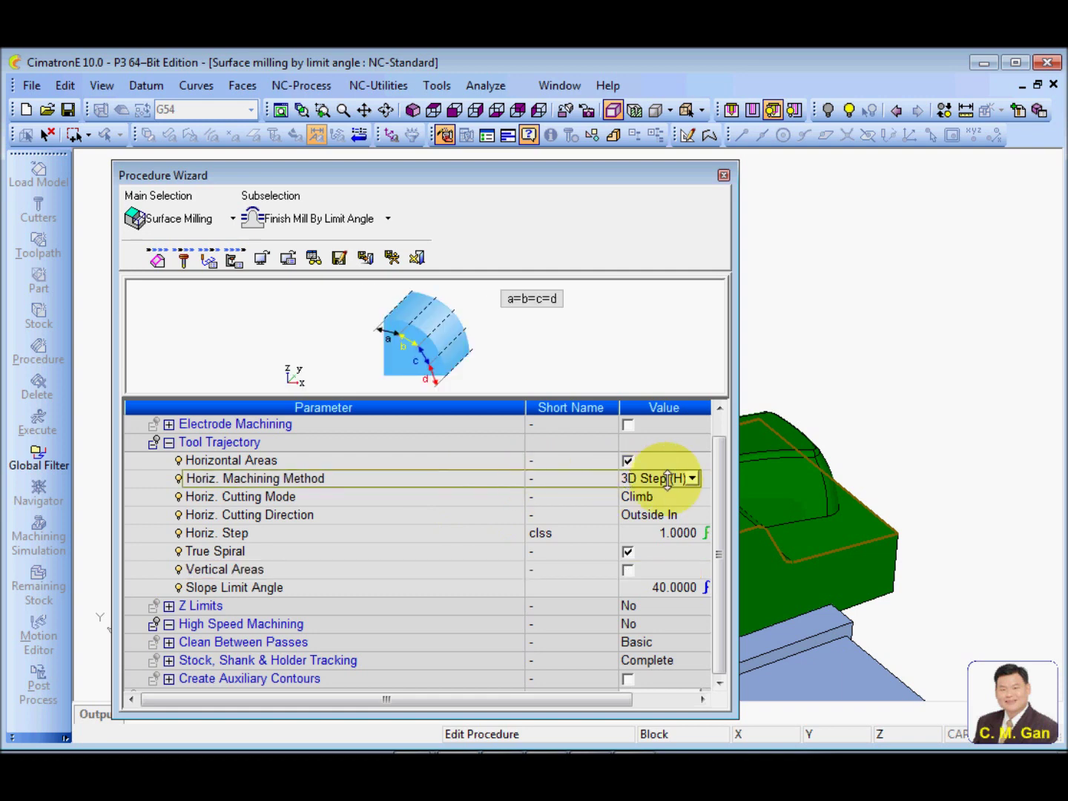
click(692, 479)
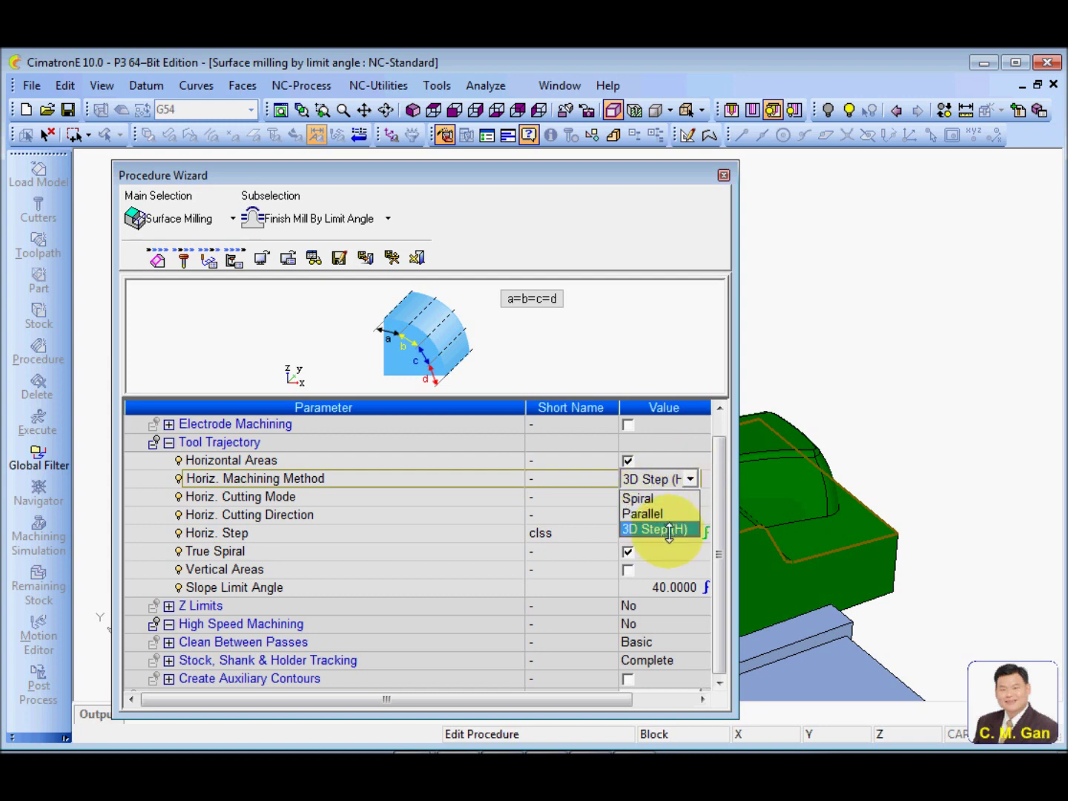
click(670, 529)
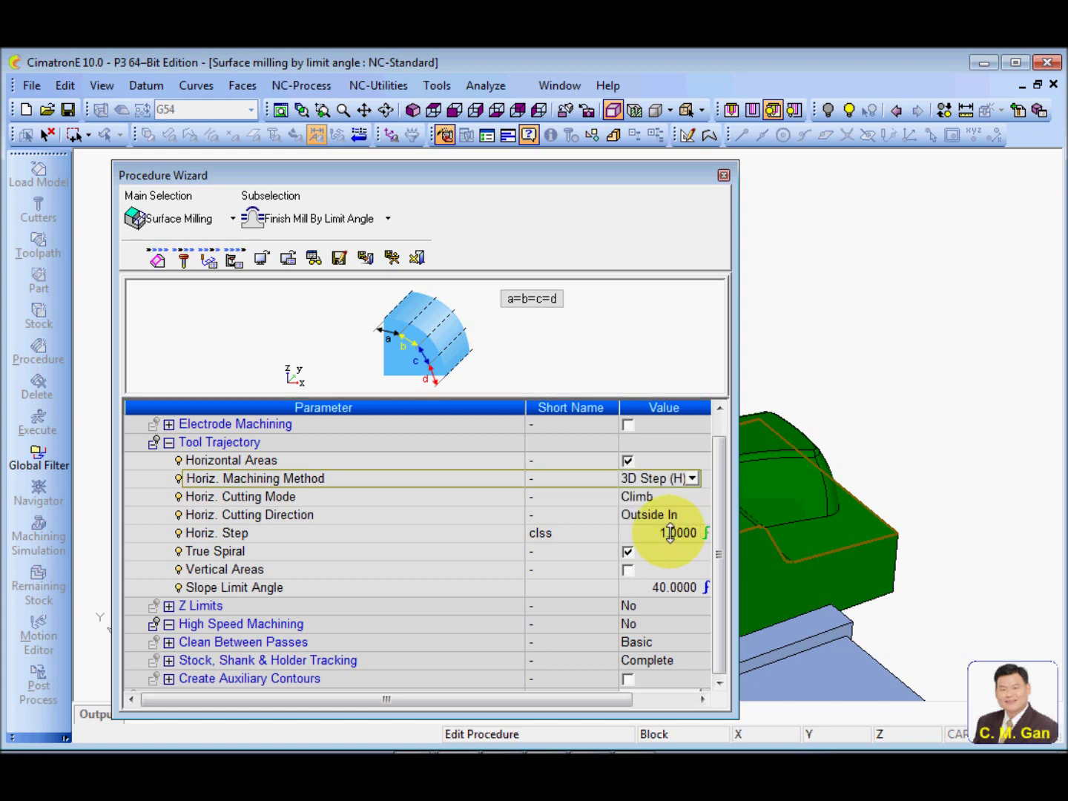
click(386, 252)
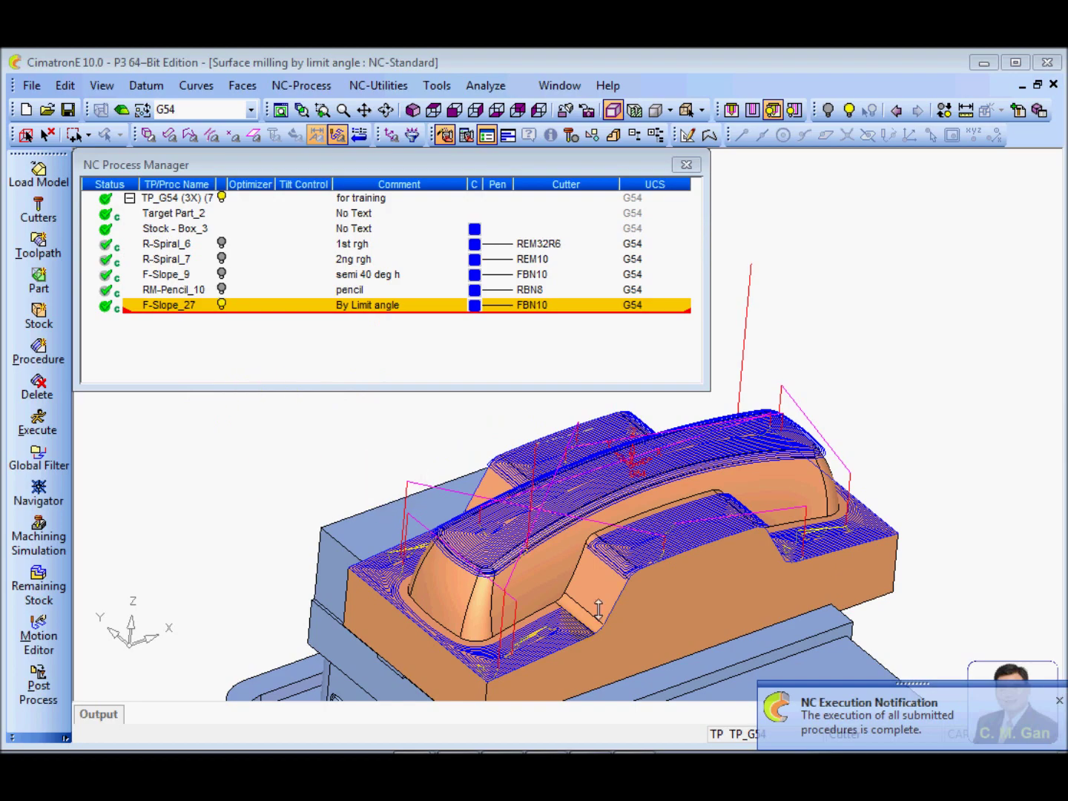
scroll(540, 543, up, 2)
scroll(540, 543, up, 2)
scroll(541, 543, up, 2)
scroll(541, 544, up, 2)
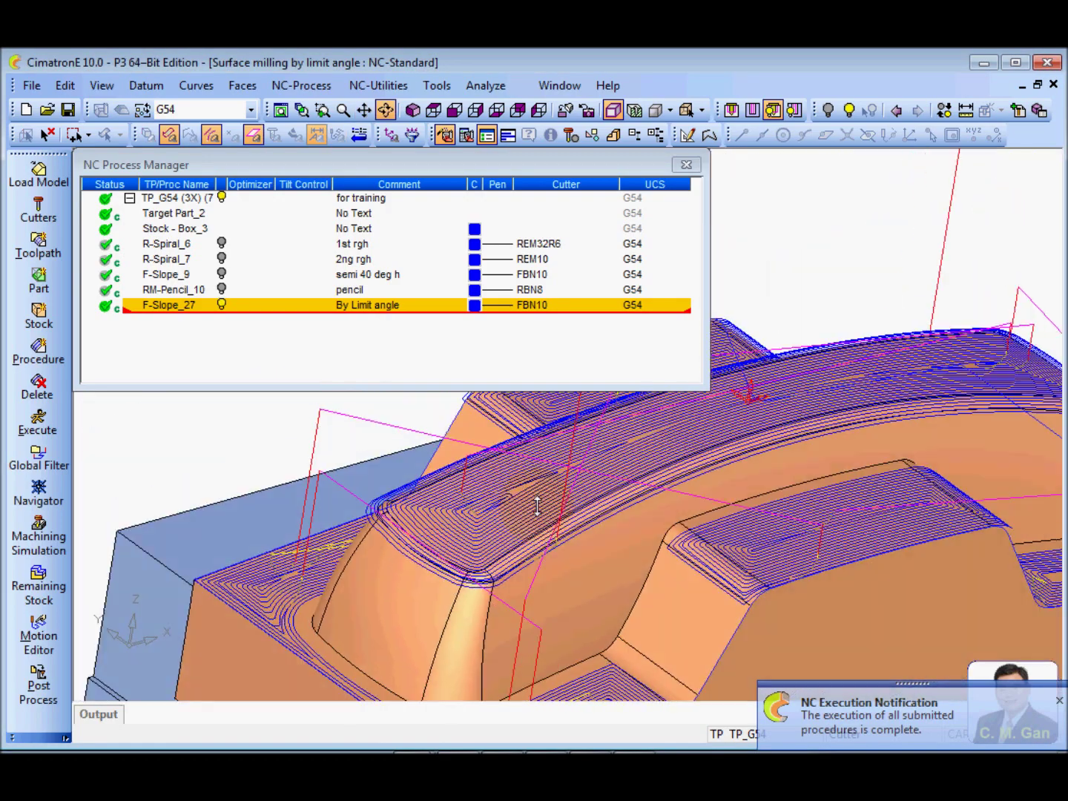
Orbit and zoom the view to inspect F-Slope_27's concentric cuts on the flat areas.
middle_drag(541, 544, 491, 534)
scroll(492, 534, down, 1)
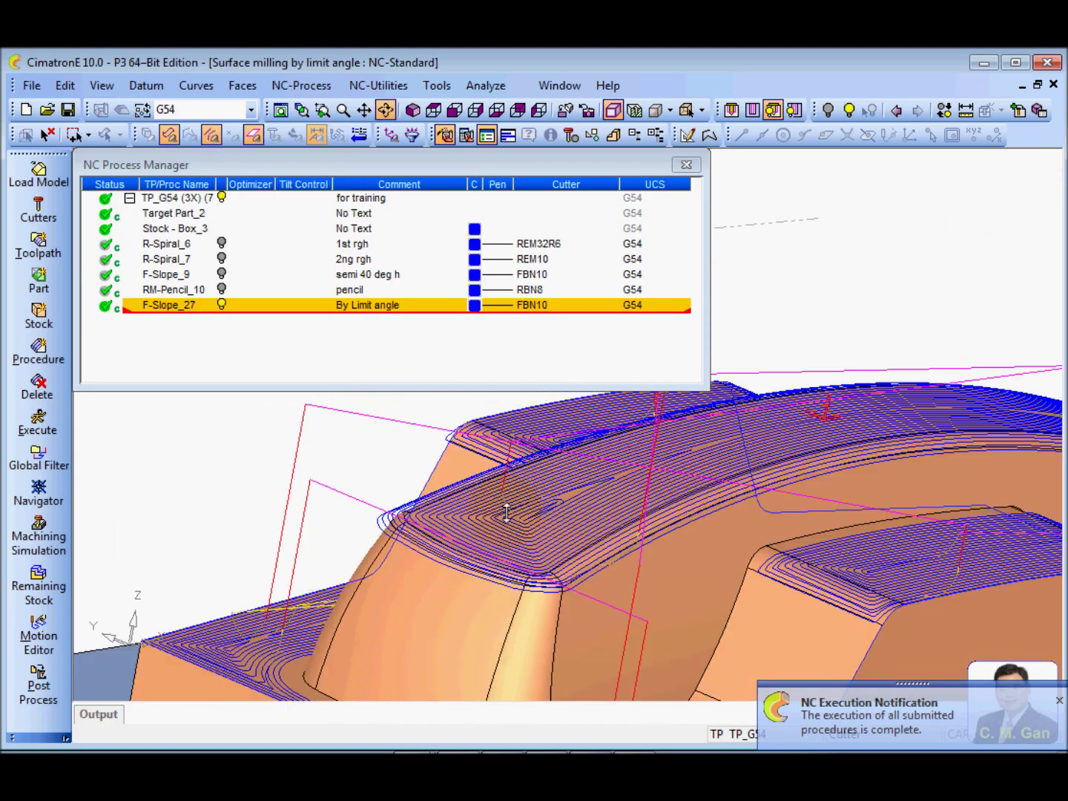
scroll(507, 507, down, 2)
scroll(508, 508, down, 3)
scroll(525, 546, up, 1)
middle_drag(526, 547, 518, 554)
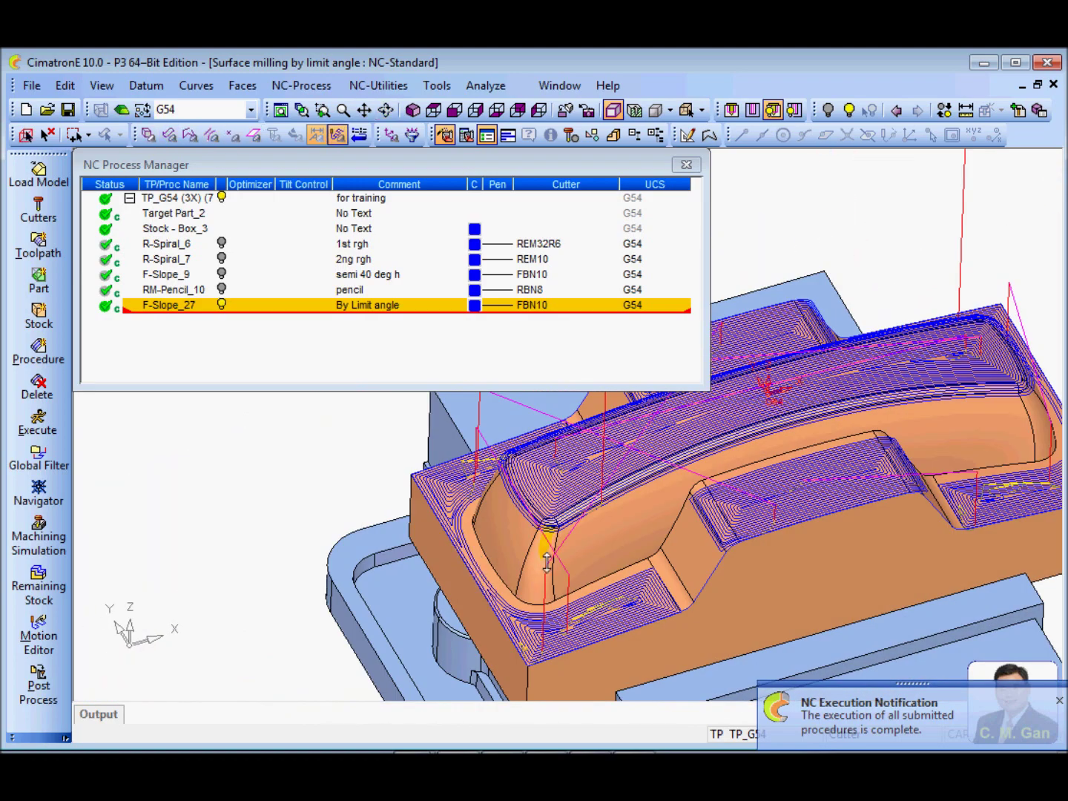
mouse_move(517, 553)
middle_down()
mouse_move(505, 550)
mouse_move(504, 630)
middle_up()
scroll(504, 551, up, 2)
scroll(503, 547, up, 1)
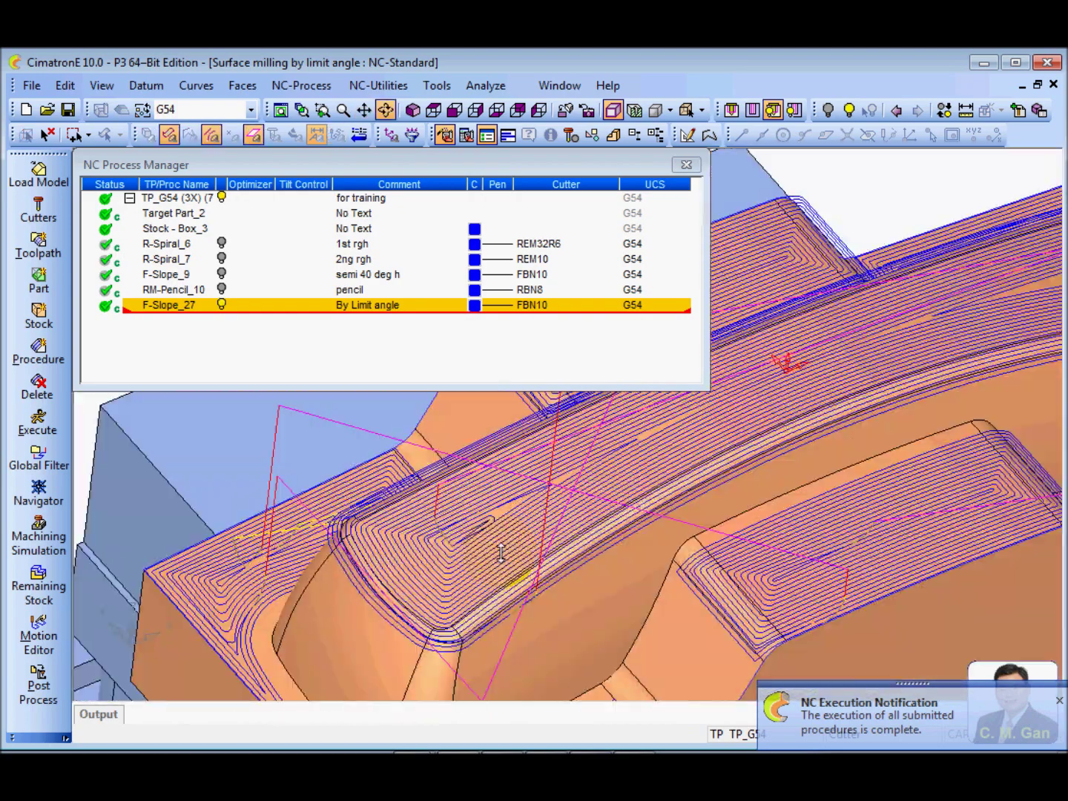
mouse_move(503, 631)
middle_down()
mouse_move(507, 529)
mouse_move(509, 573)
middle_up()
scroll(502, 553, down, 3)
scroll(508, 556, up, 2)
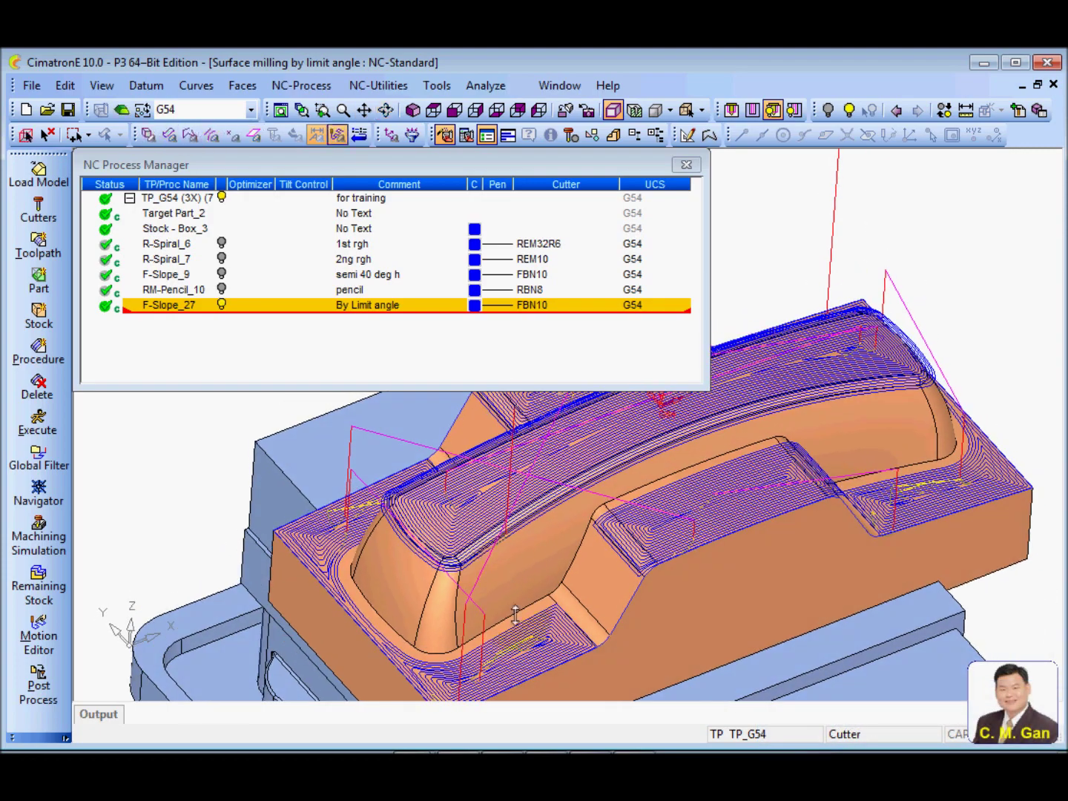
mouse_move(518, 653)
ctrl+middle_down()
mouse_move(370, 565)
mouse_move(603, 623)
mouse_move(519, 562)
mouse_move(582, 518)
mouse_move(460, 529)
mouse_move(440, 614)
ctrl+middle_up()
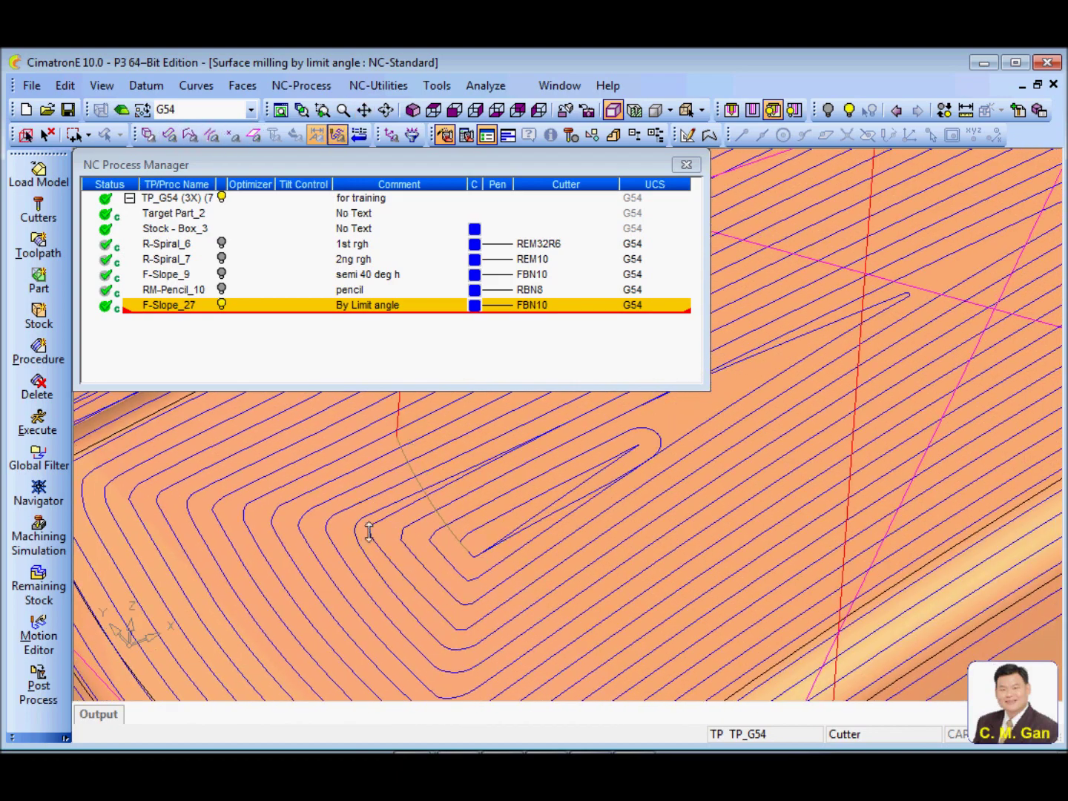
ctrl+middle_drag(634, 515, 652, 574)
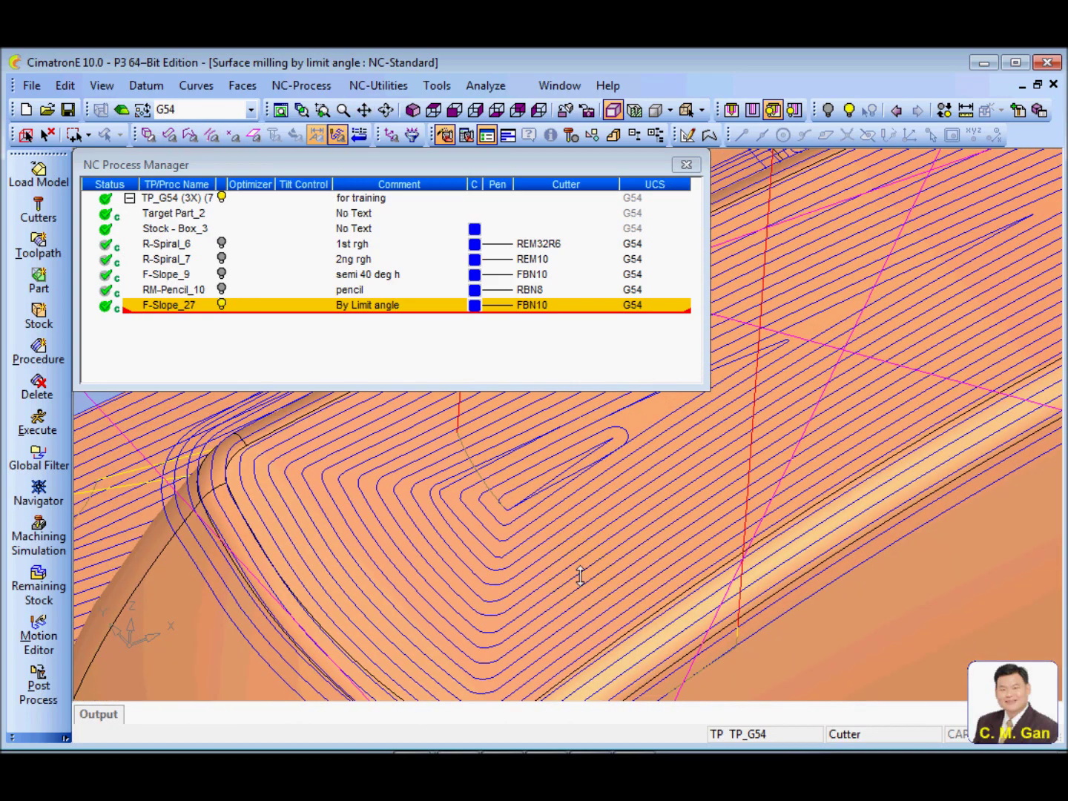
ctrl+middle_drag(610, 519, 539, 529)
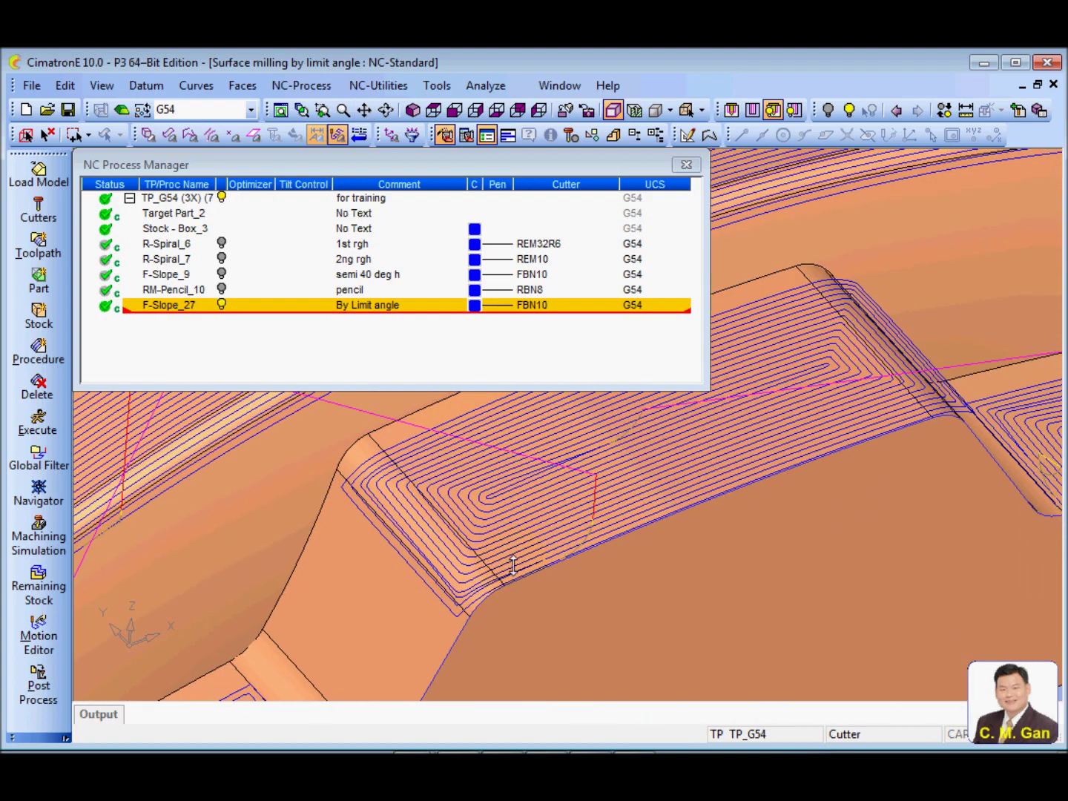
mouse_move(412, 647)
ctrl+middle_down()
mouse_move(543, 585)
mouse_move(567, 587)
mouse_move(373, 512)
mouse_move(393, 500)
ctrl+middle_up()
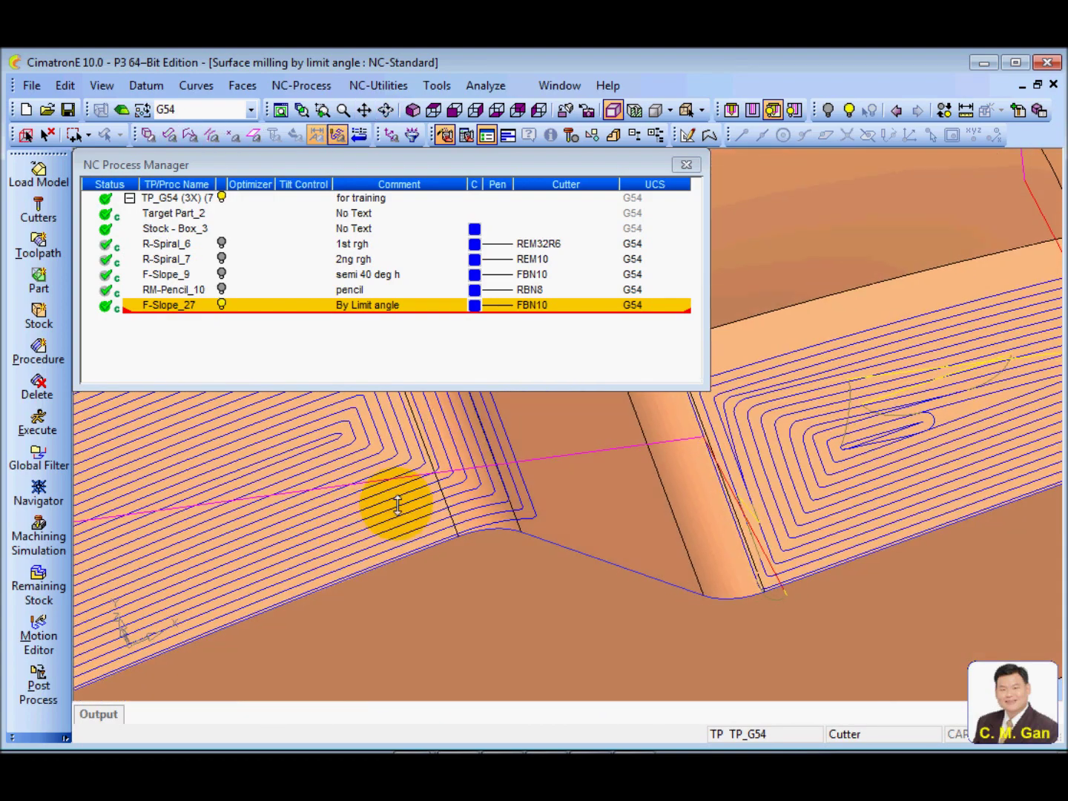
mouse_move(591, 534)
ctrl+middle_down()
mouse_move(425, 530)
mouse_move(536, 548)
mouse_move(520, 524)
mouse_move(453, 584)
mouse_move(479, 639)
mouse_move(442, 620)
mouse_move(512, 525)
ctrl+middle_up()
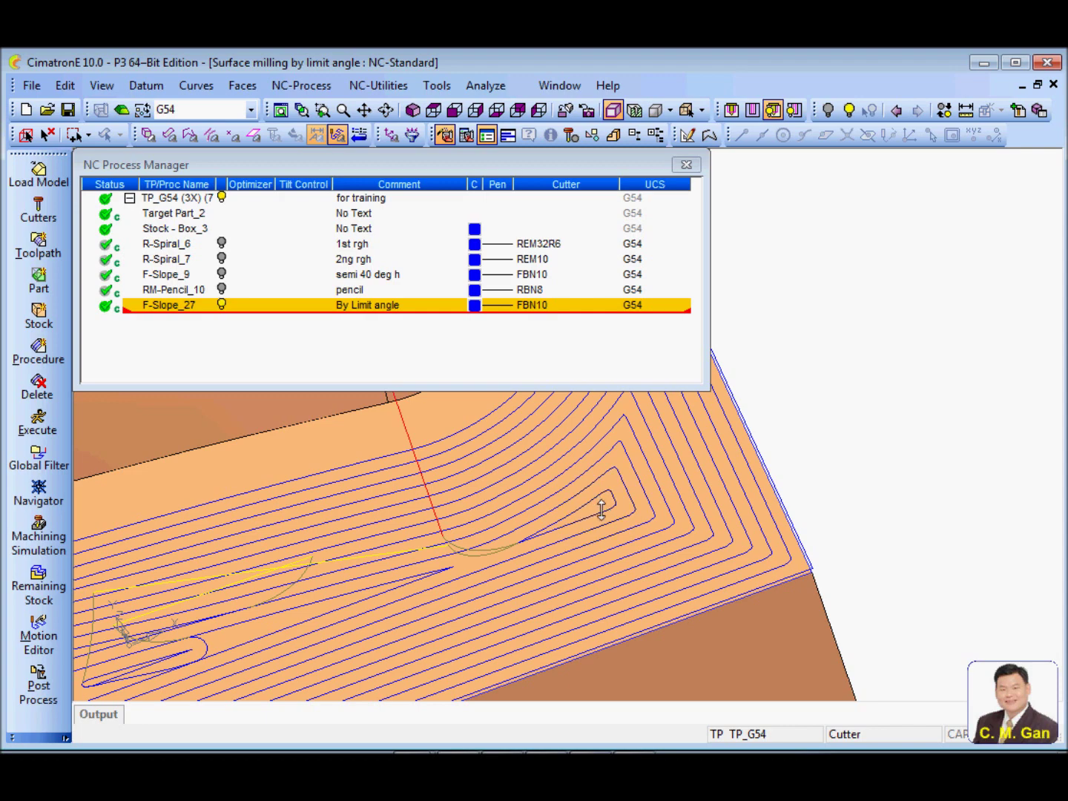
mouse_move(578, 519)
ctrl+middle_down()
mouse_move(508, 542)
mouse_move(545, 569)
ctrl+middle_up()
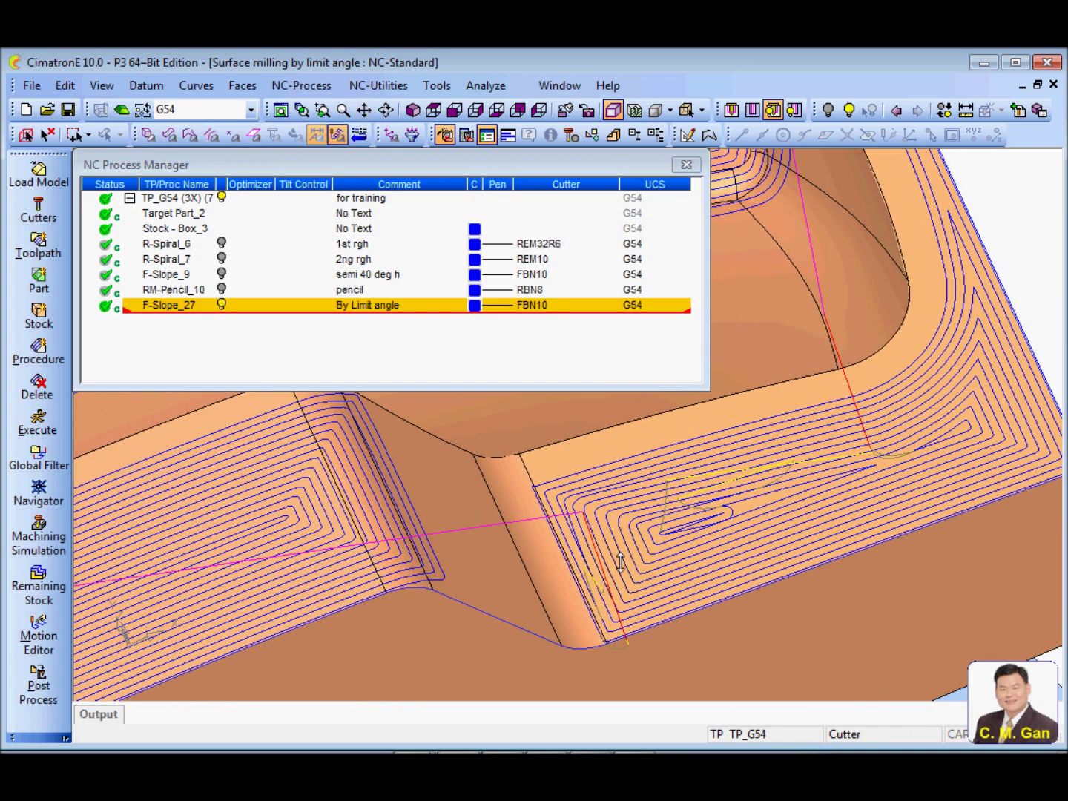
mouse_move(621, 563)
ctrl+middle_down()
mouse_move(691, 520)
mouse_move(699, 540)
mouse_move(576, 491)
mouse_move(567, 567)
mouse_move(525, 501)
mouse_move(592, 534)
ctrl+middle_up()
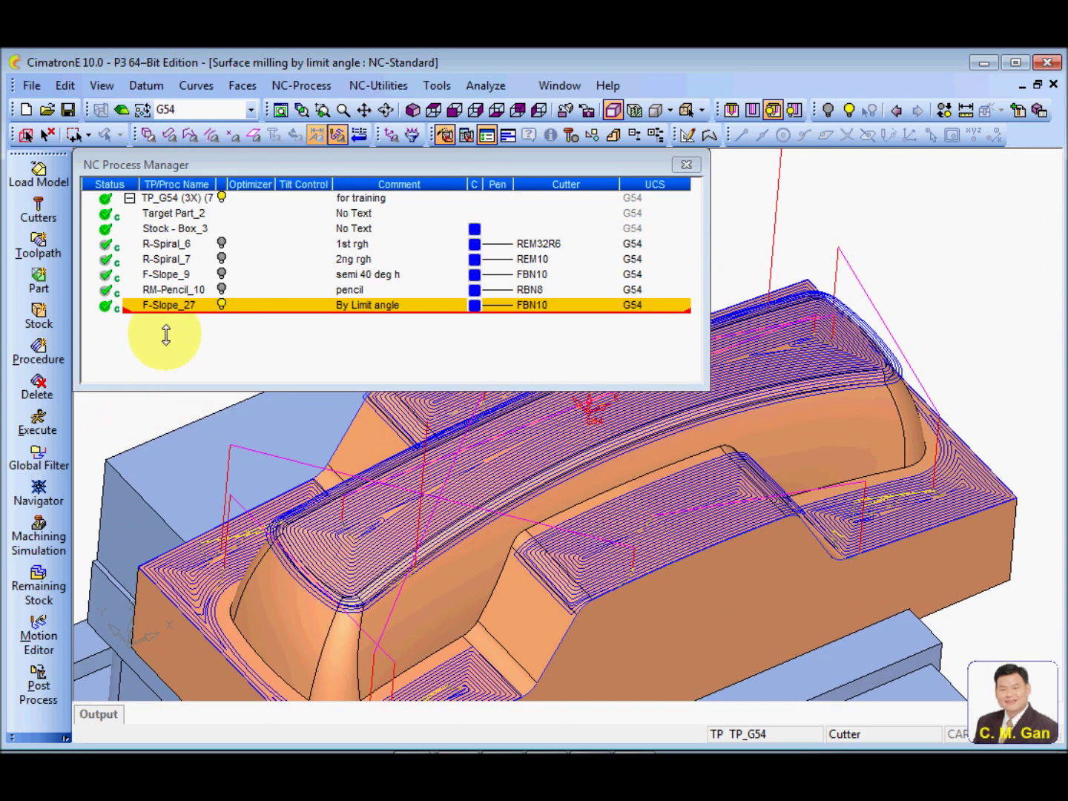
Switch F-Slope_27 to Parallel horizontal cuts with Mixed cutting mode and recalculate.
click(171, 306)
double_click(171, 305)
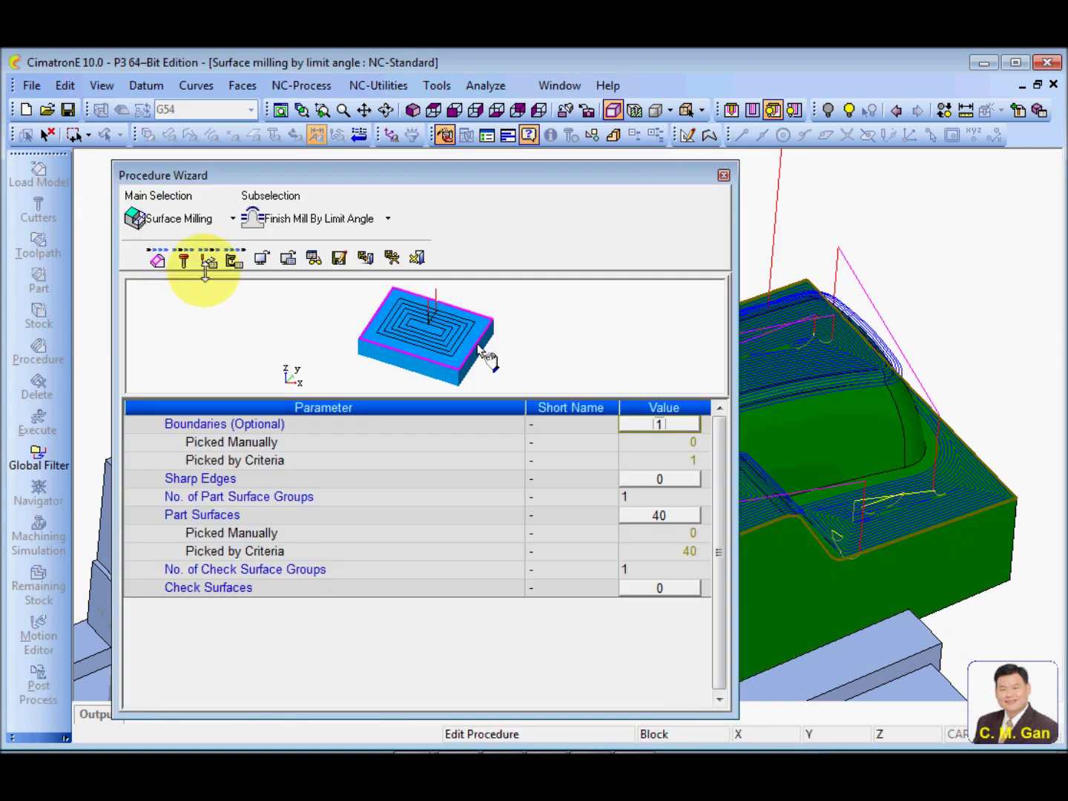
click(209, 259)
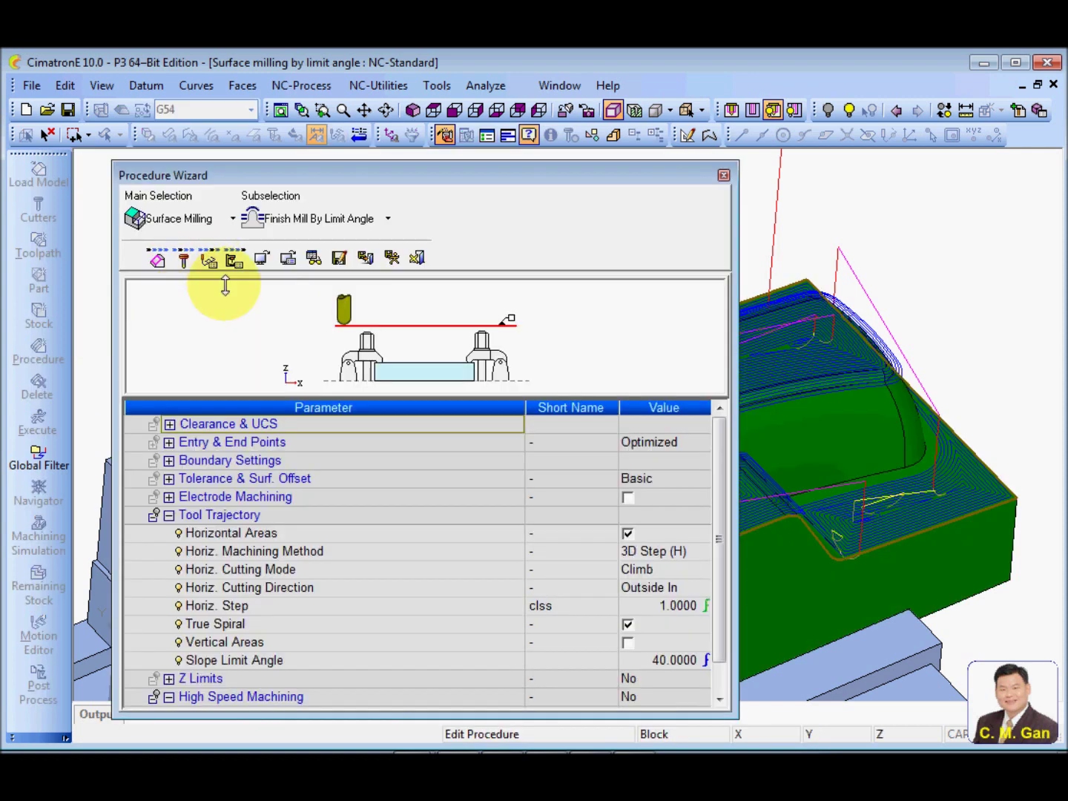
click(247, 551)
click(692, 551)
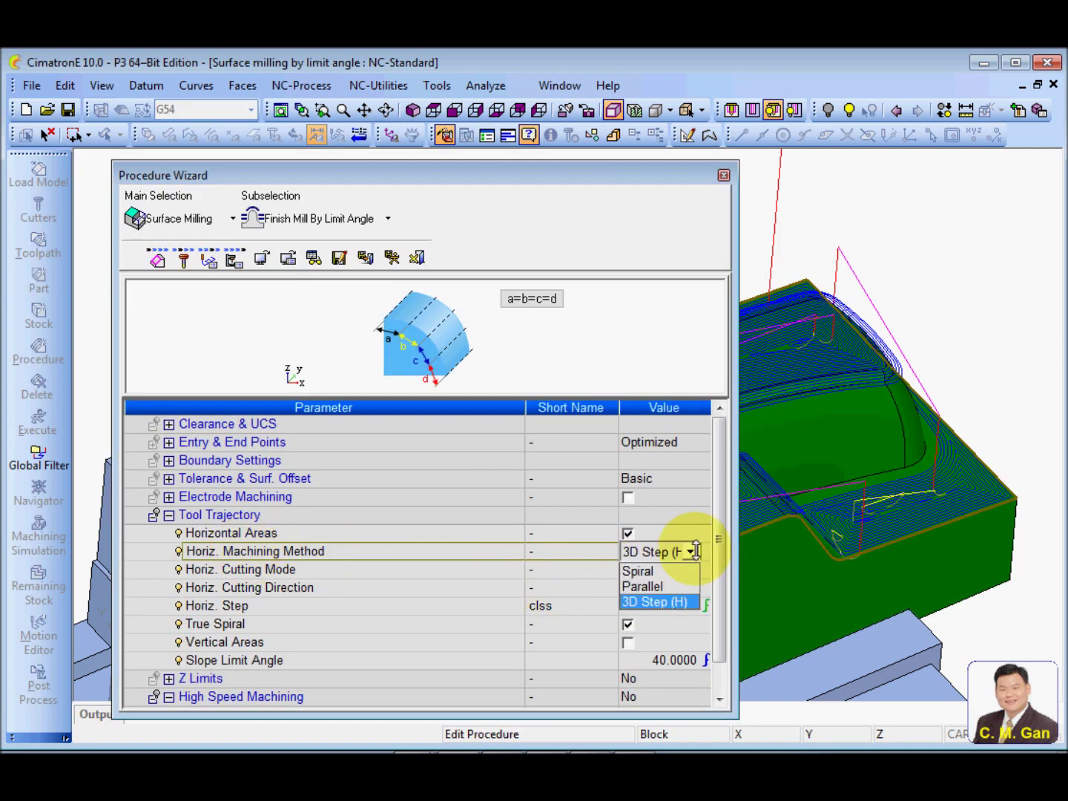
click(674, 585)
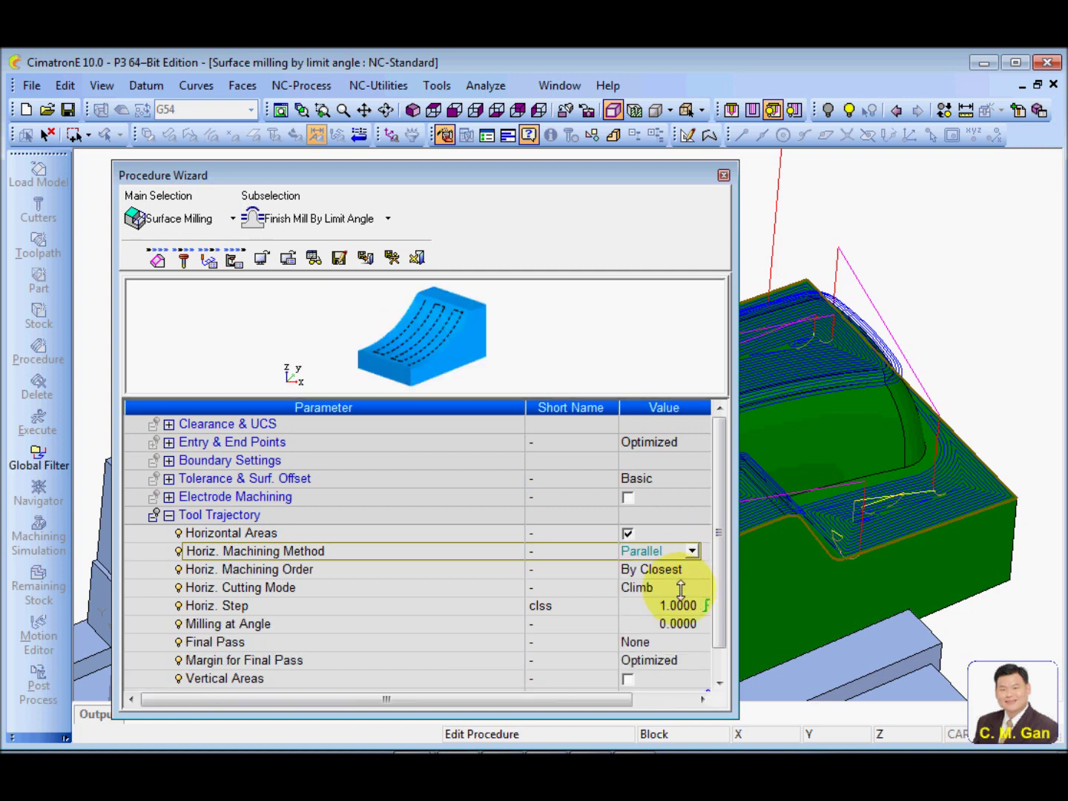
click(395, 587)
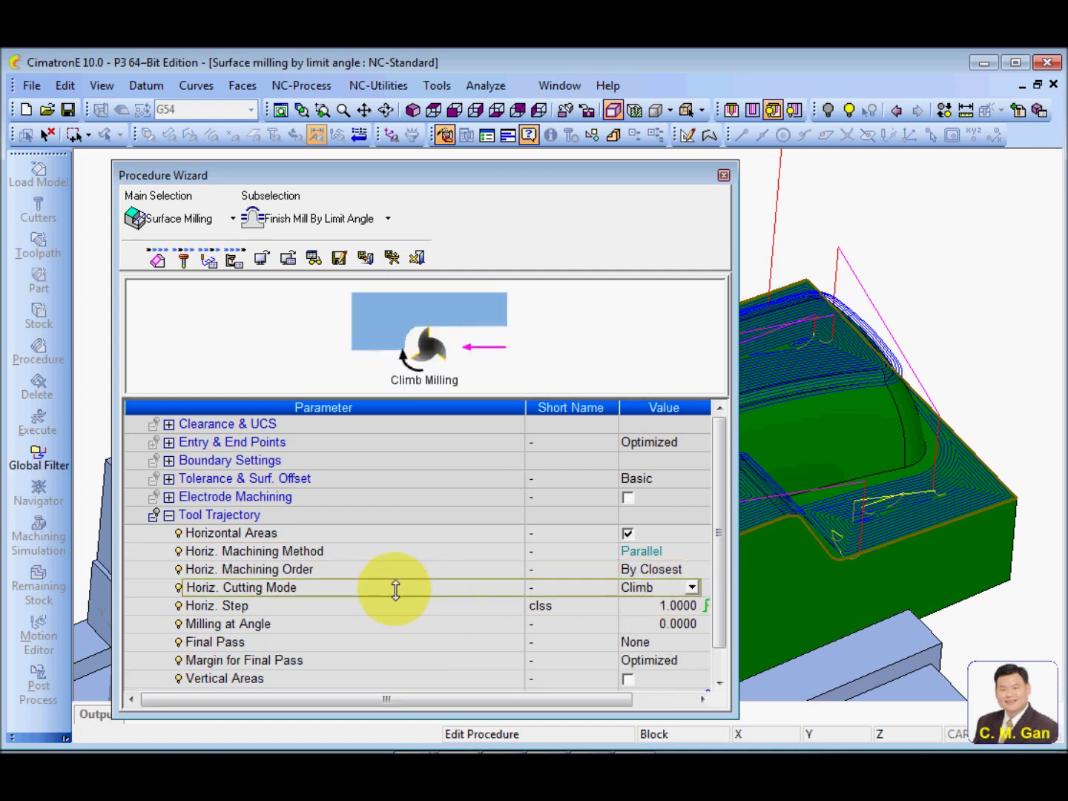
click(691, 587)
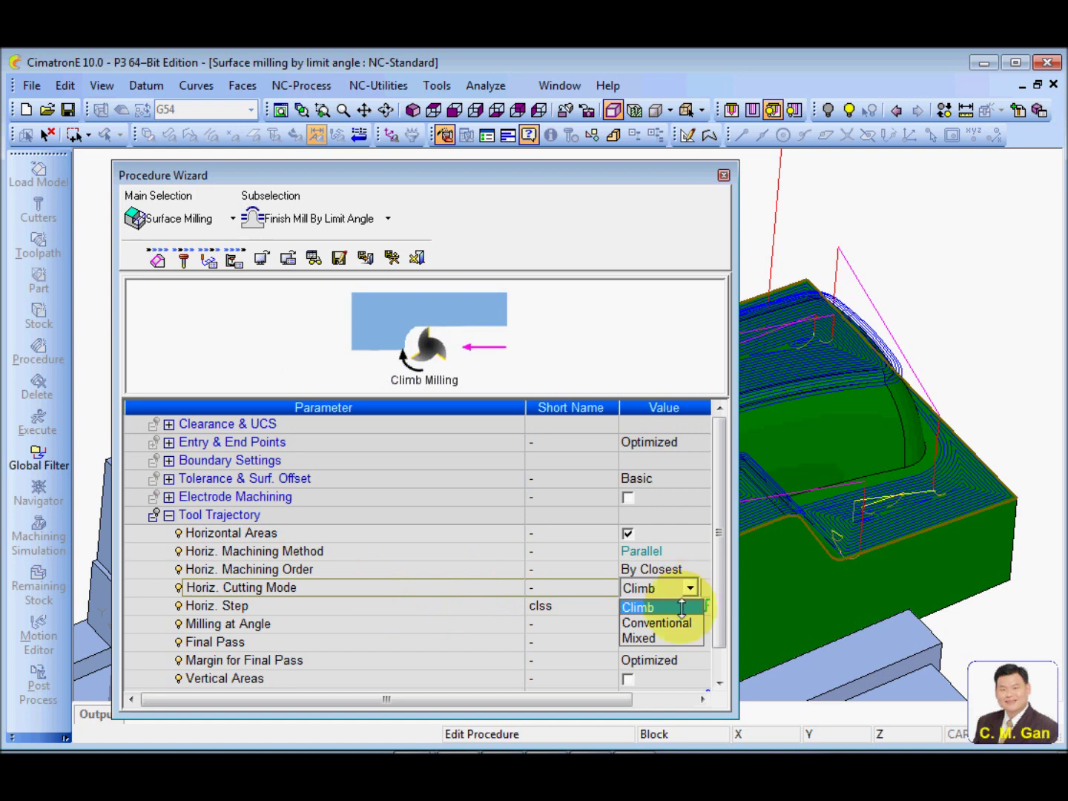
click(665, 638)
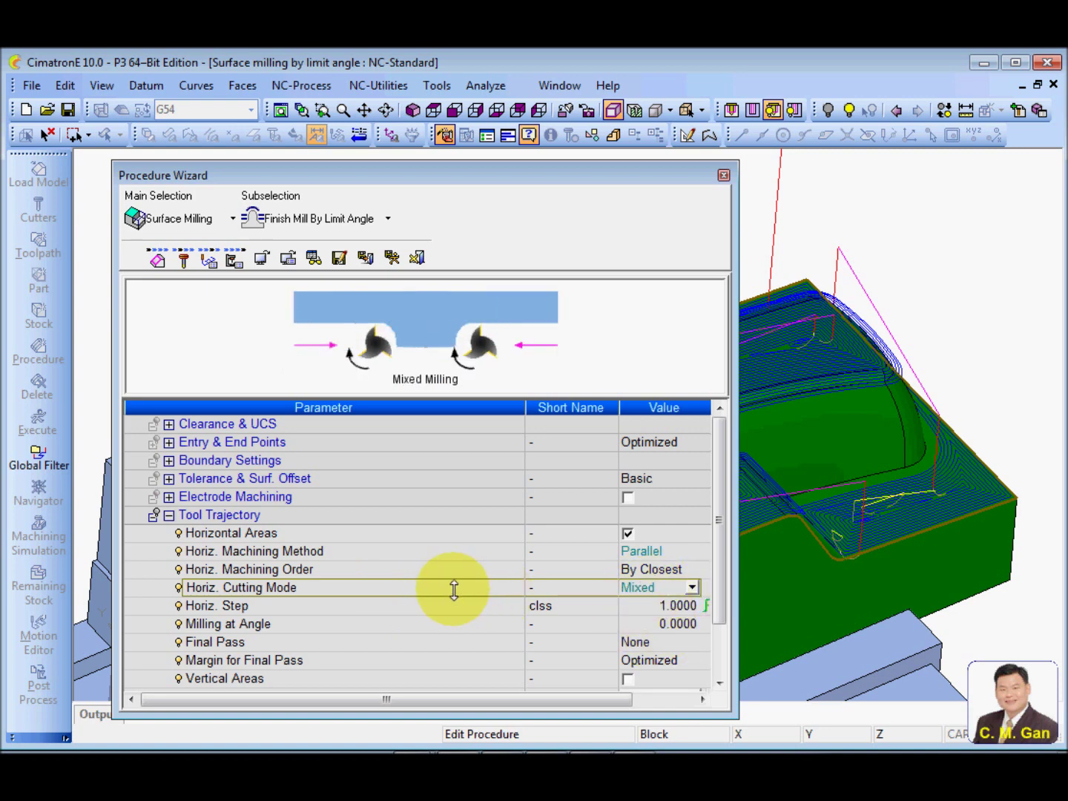
click(391, 257)
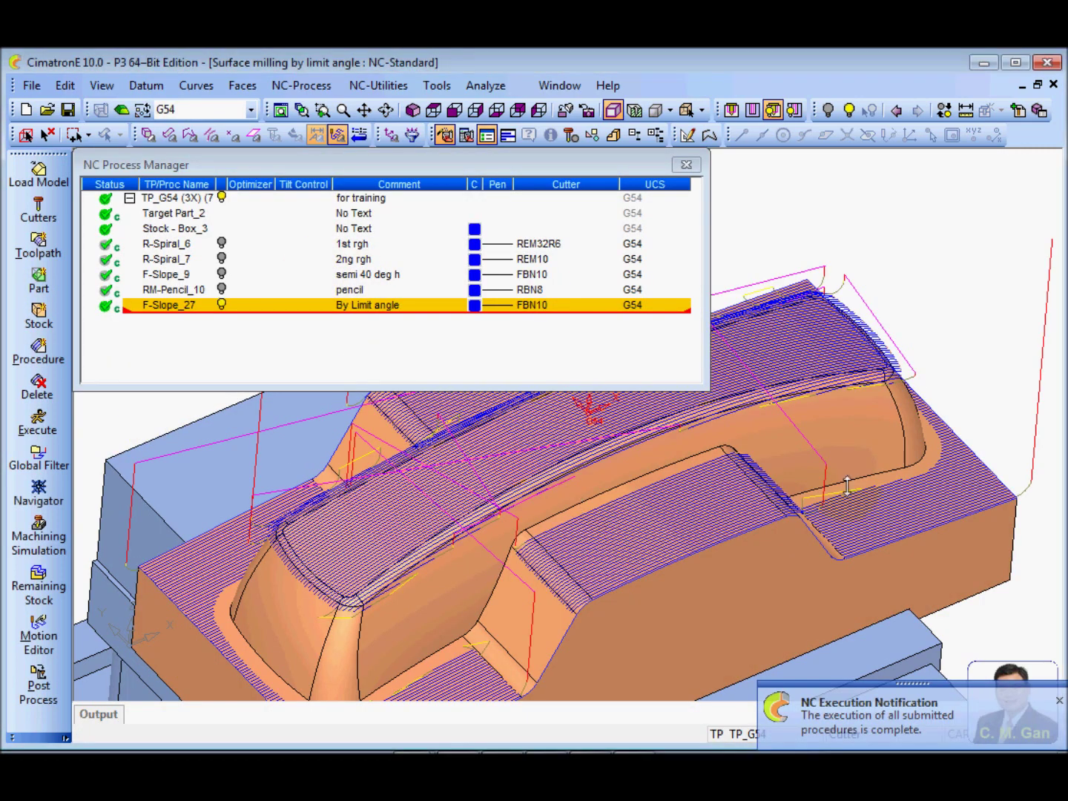
scroll(318, 522, down, 3)
mouse_move(595, 573)
middle_down()
mouse_move(766, 541)
mouse_move(732, 596)
mouse_move(631, 487)
mouse_move(668, 490)
mouse_move(645, 498)
middle_up()
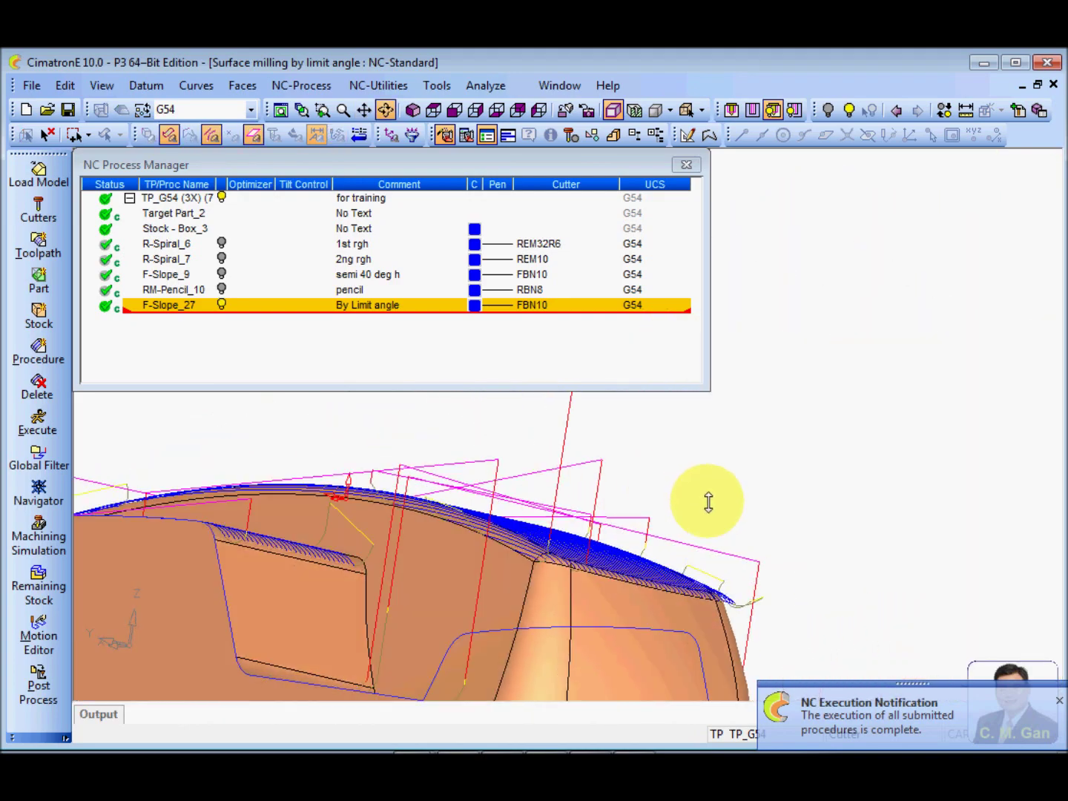
scroll(644, 499, down, 3)
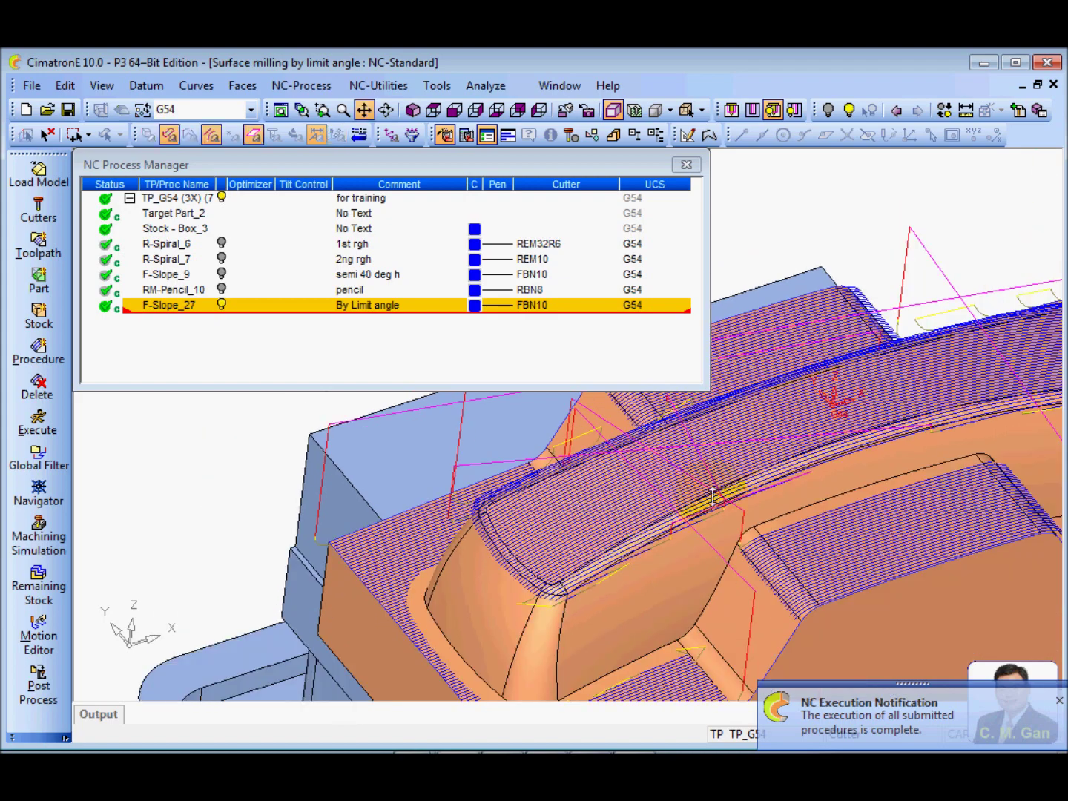
mouse_move(725, 495)
middle_down()
mouse_move(654, 567)
mouse_move(672, 492)
mouse_move(579, 519)
middle_up()
scroll(645, 488, up, 3)
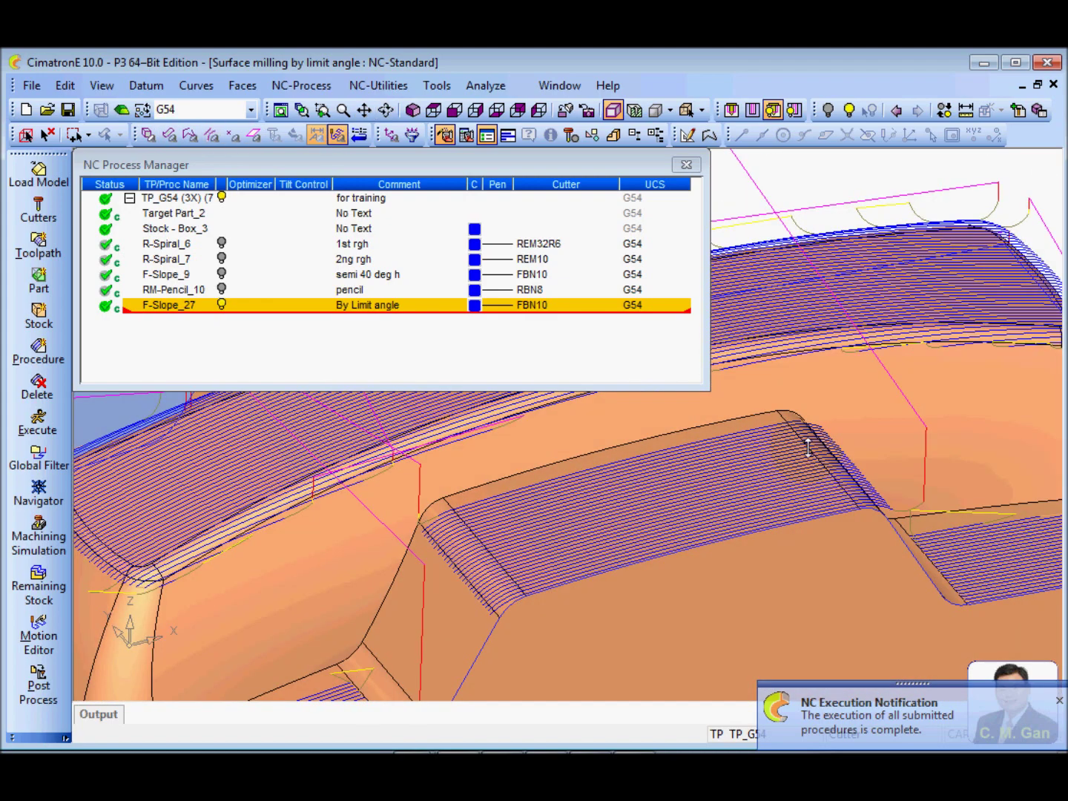
mouse_move(537, 500)
middle_down()
mouse_move(642, 501)
mouse_move(492, 541)
middle_up()
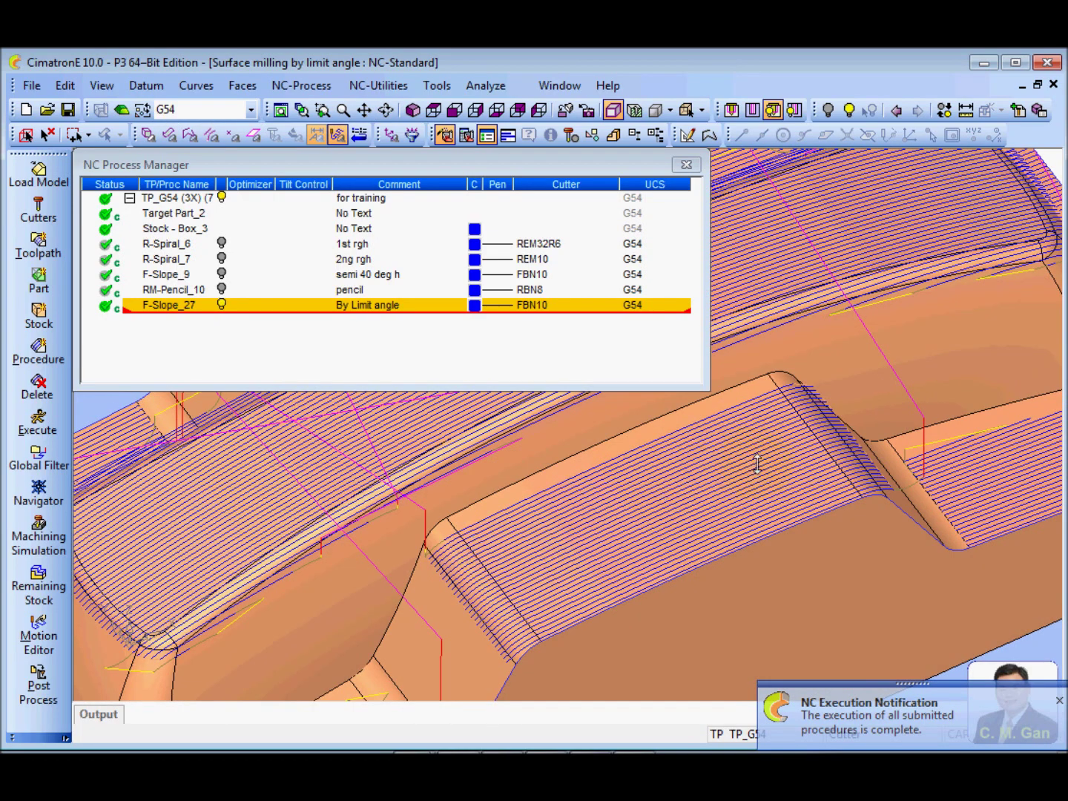
scroll(717, 492, down, 3)
scroll(708, 500, down, 3)
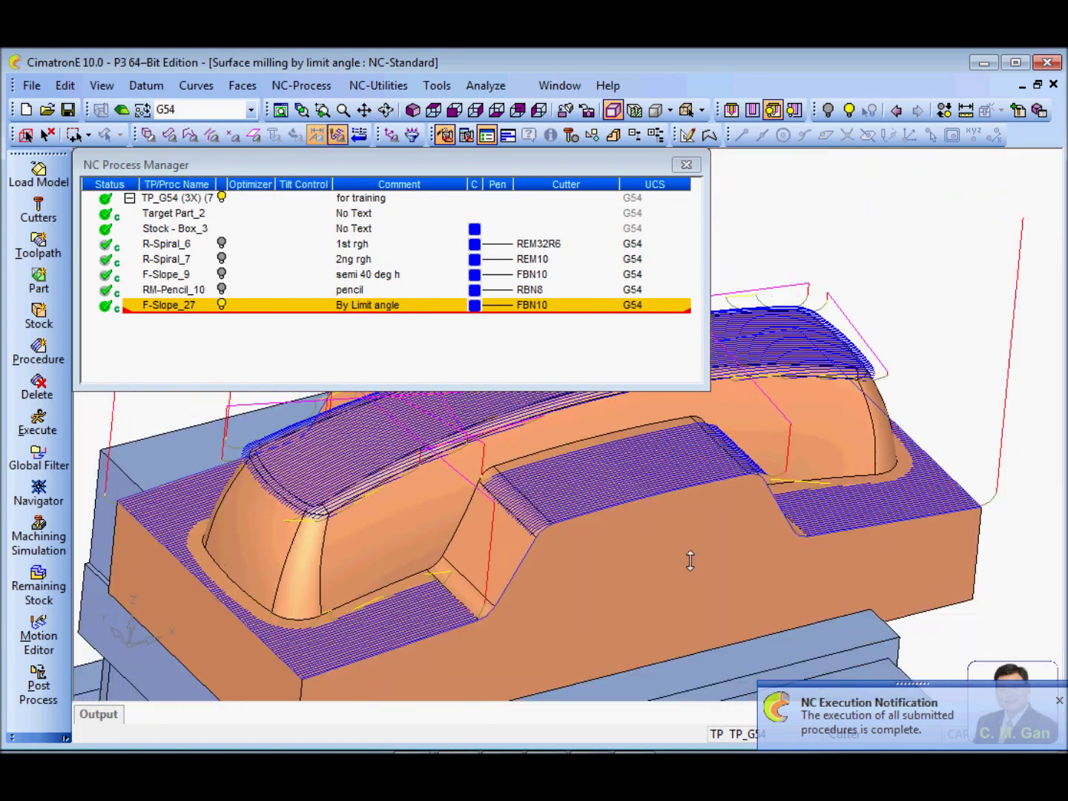
mouse_move(690, 560)
shift+middle_down()
mouse_move(648, 508)
mouse_move(664, 476)
mouse_move(664, 497)
shift+middle_up()
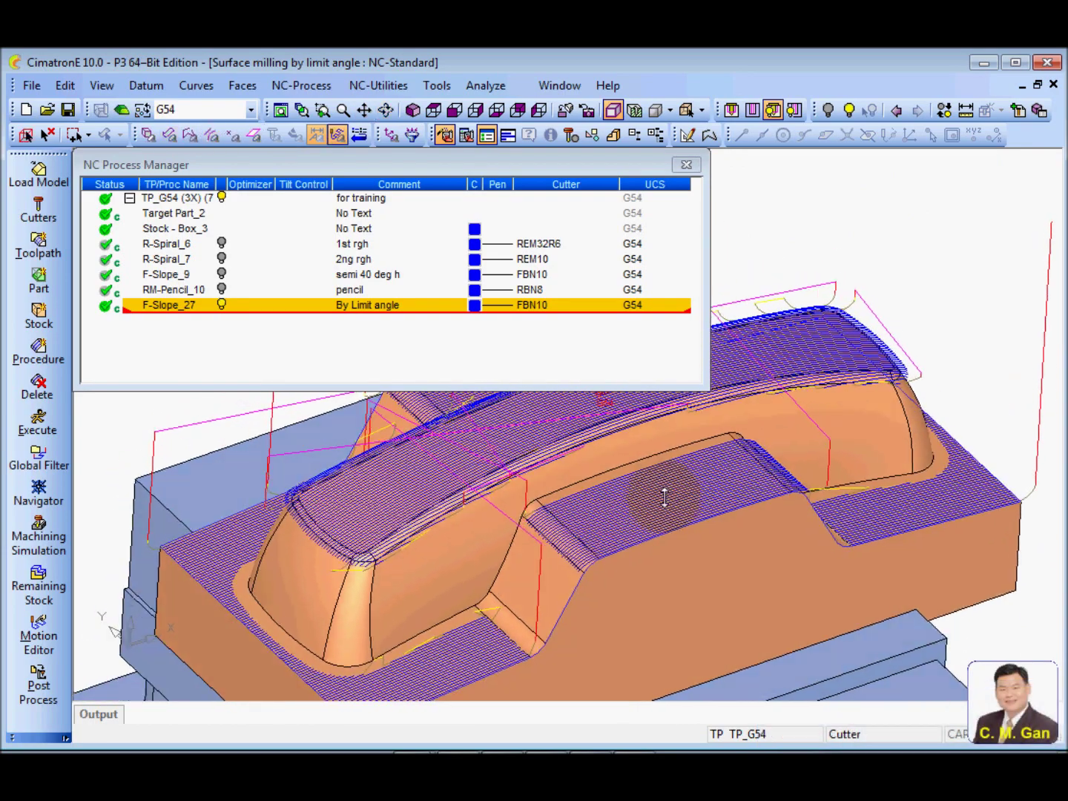
mouse_move(542, 524)
middle_down()
mouse_move(660, 519)
mouse_move(740, 463)
middle_up()
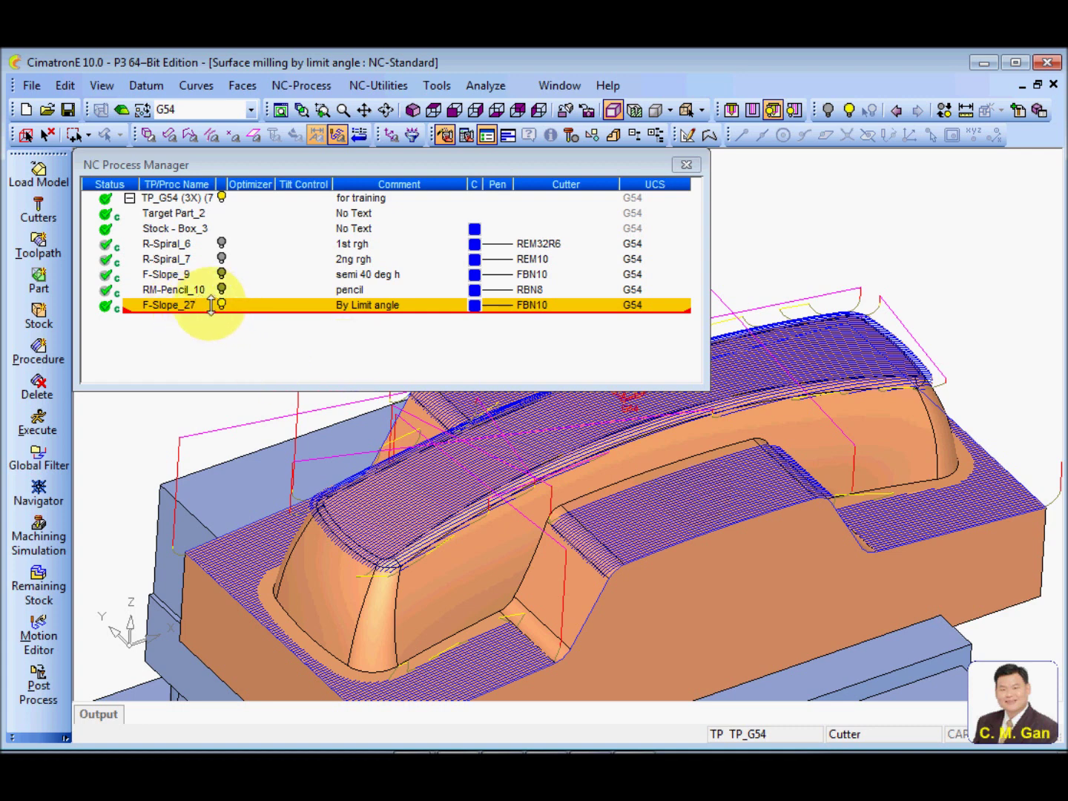
Set F-Slope_27 to machine only vertical areas with Helical passes, then recalculate.
double_click(180, 305)
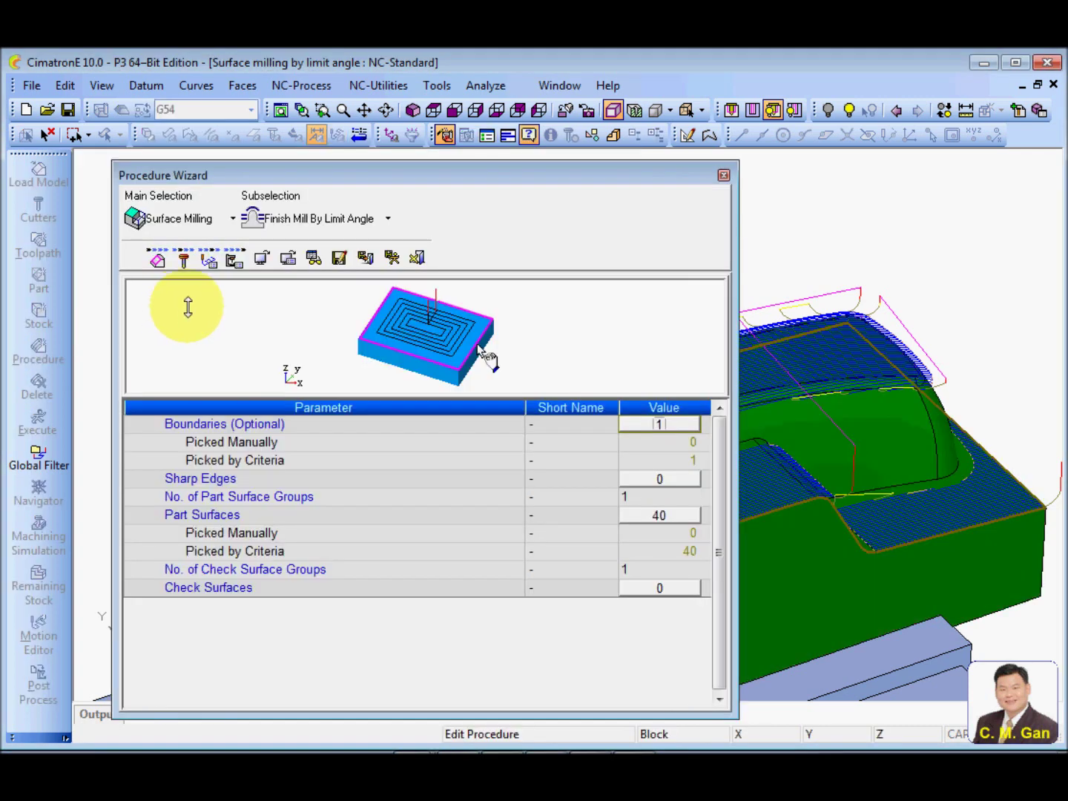
click(208, 260)
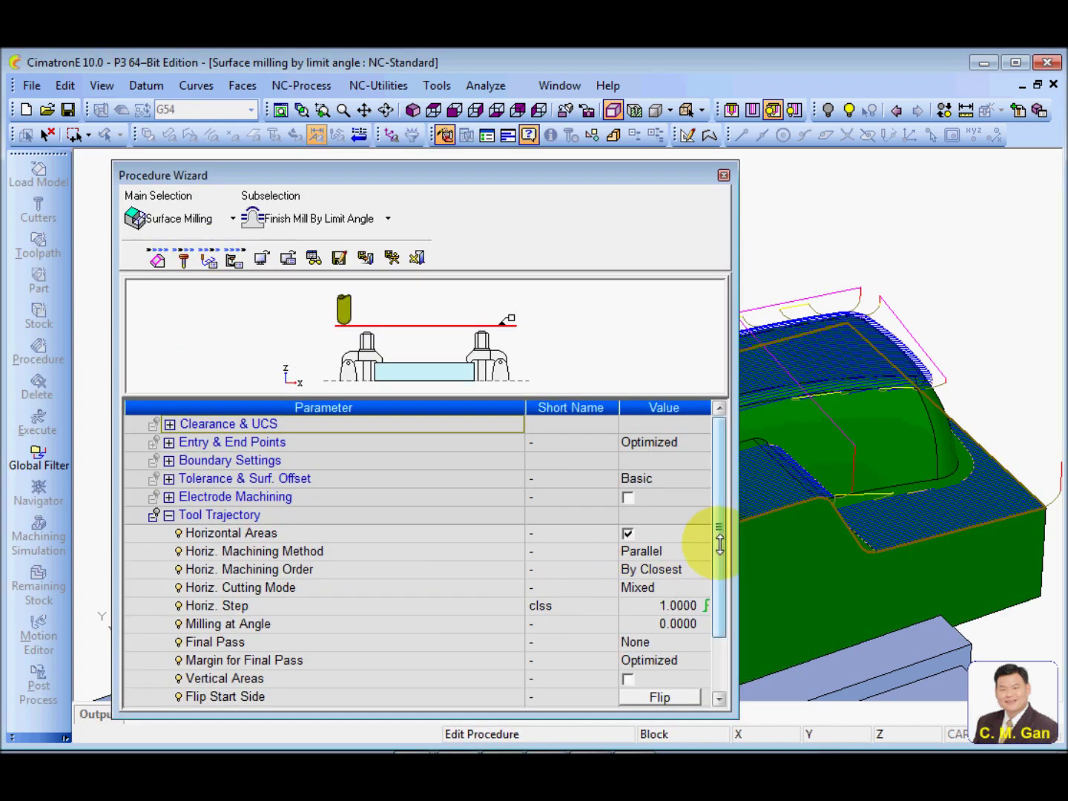
scroll(719, 544, down, 1)
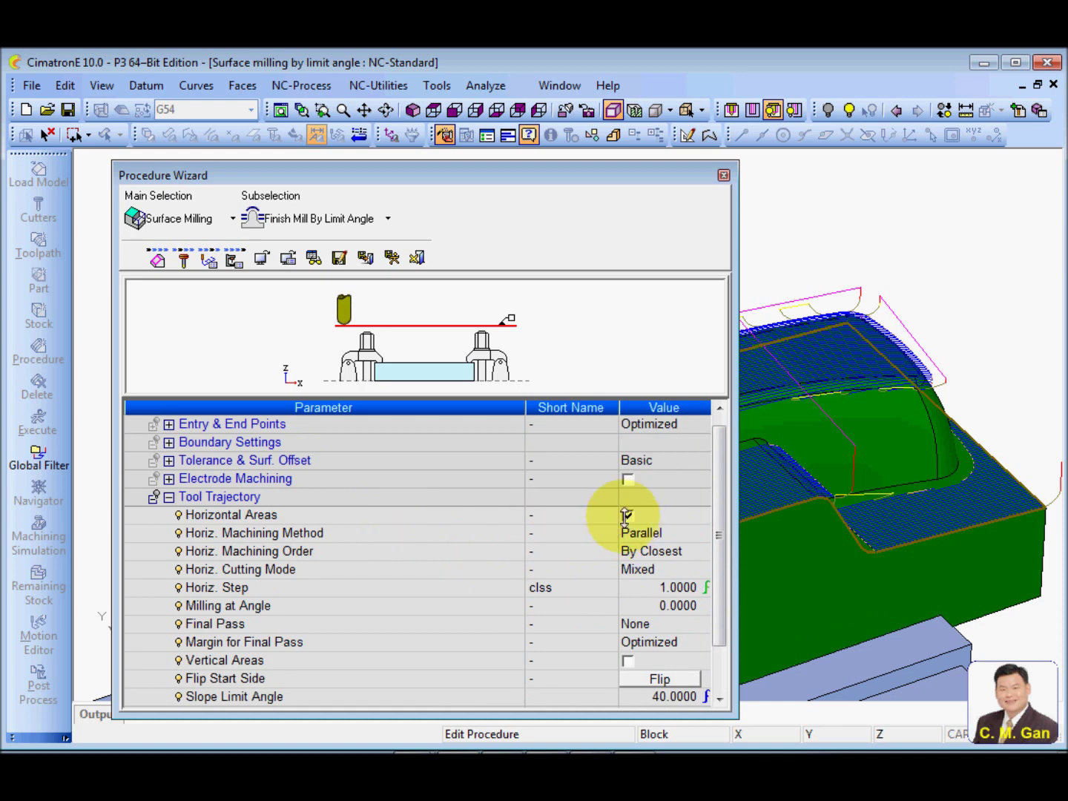
click(317, 659)
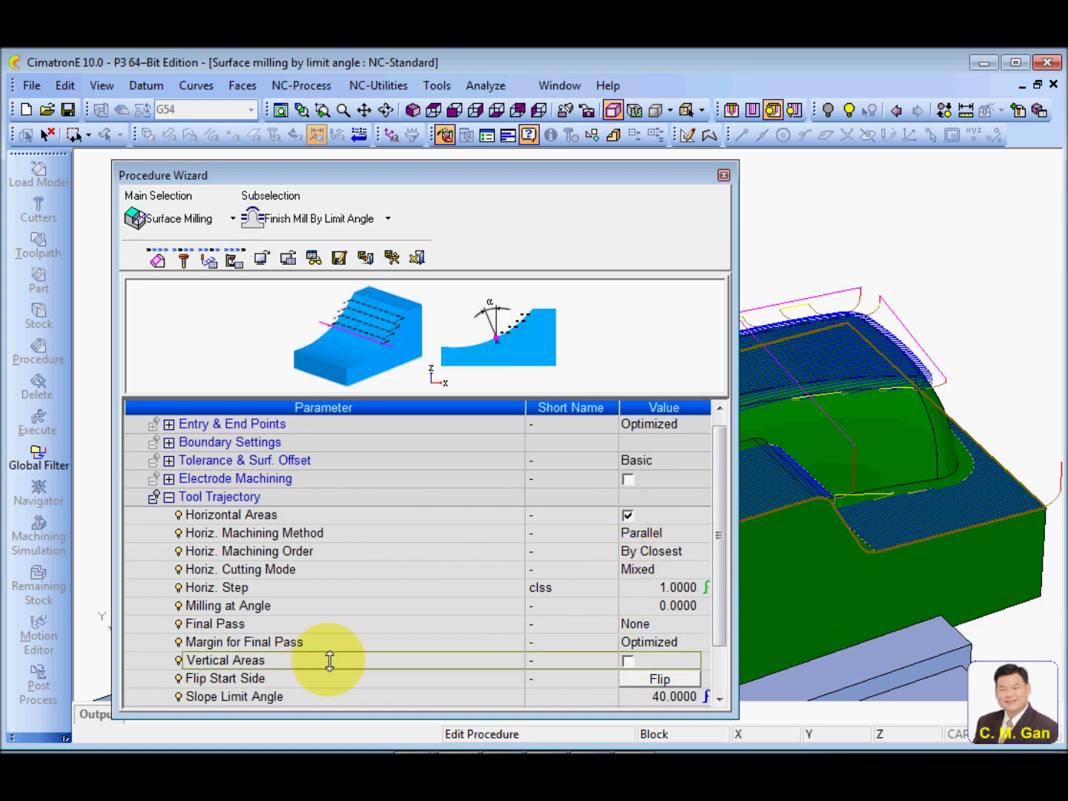
click(627, 514)
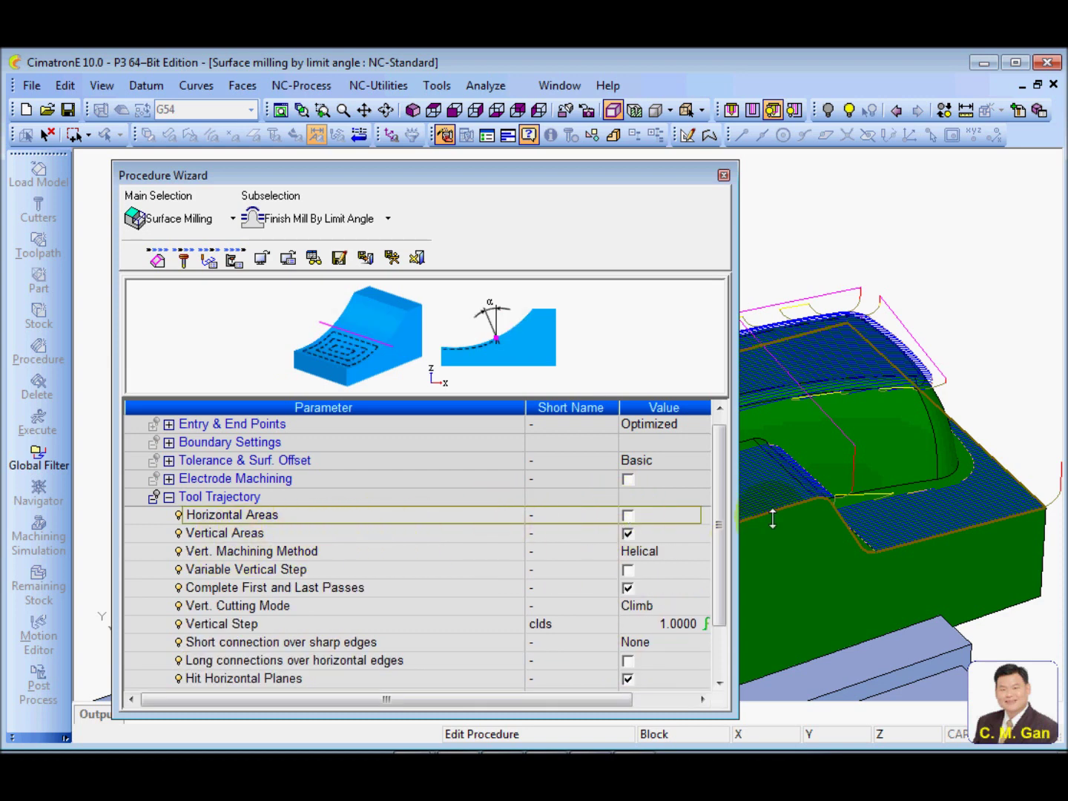
scroll(715, 542, down, 1)
scroll(716, 546, down, 2)
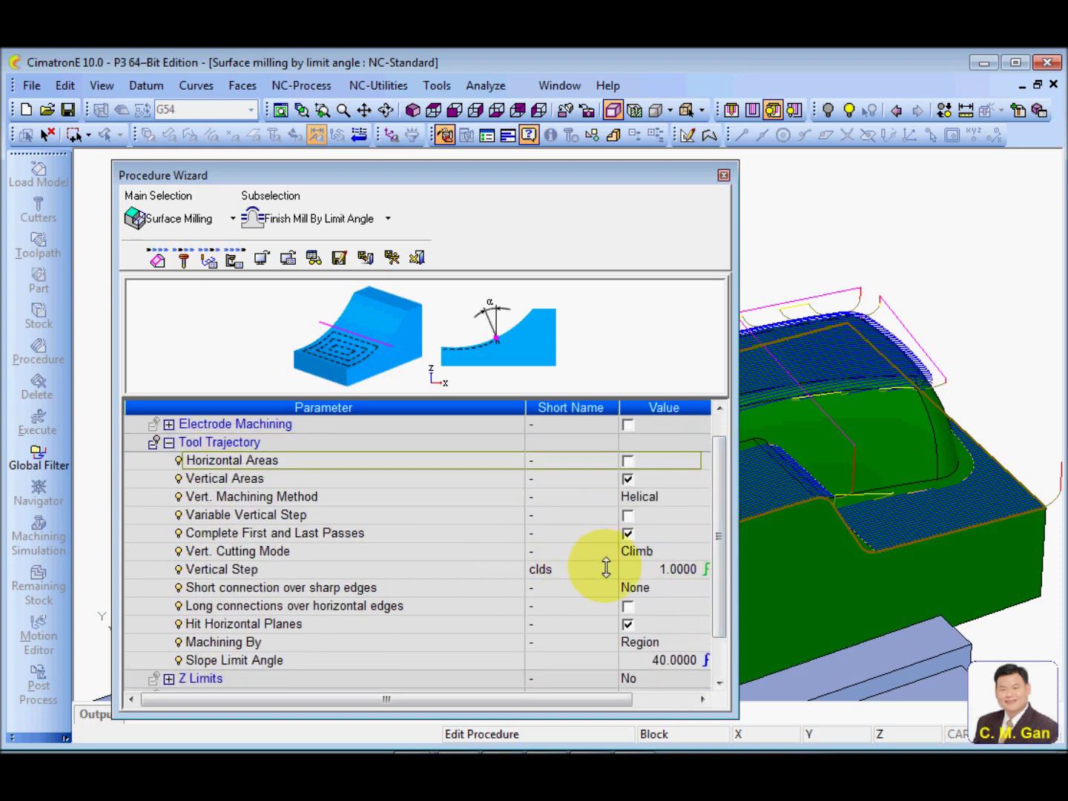
click(479, 497)
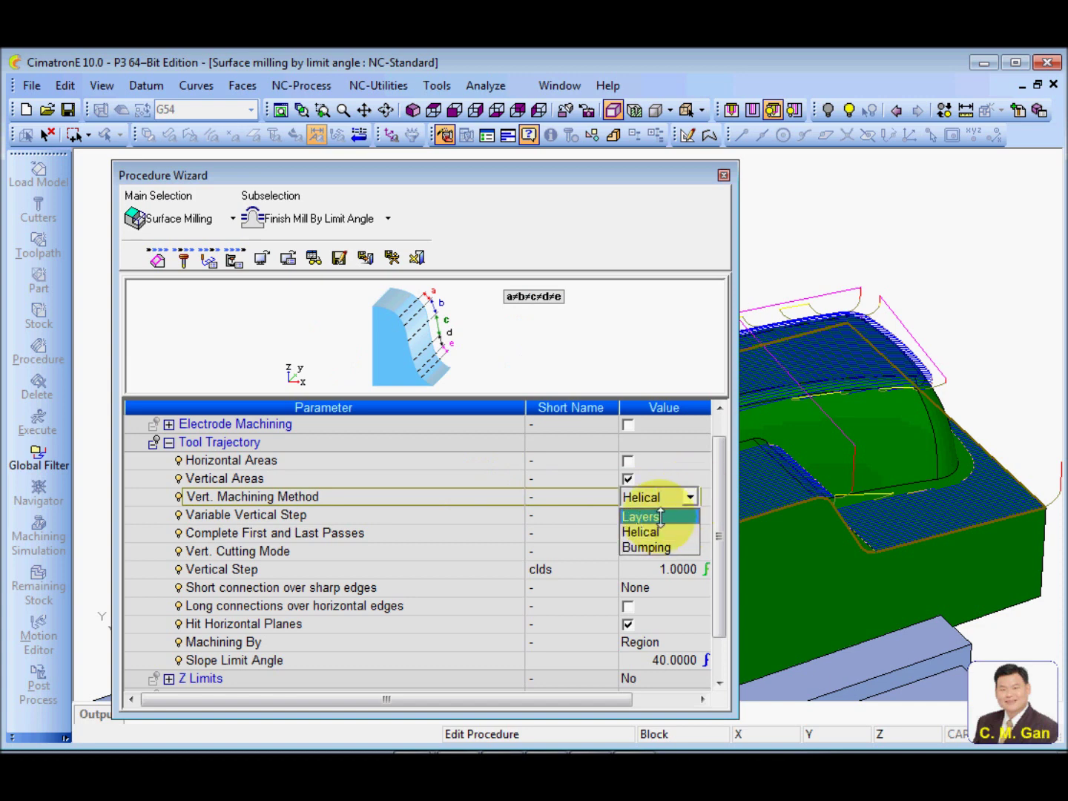
click(660, 532)
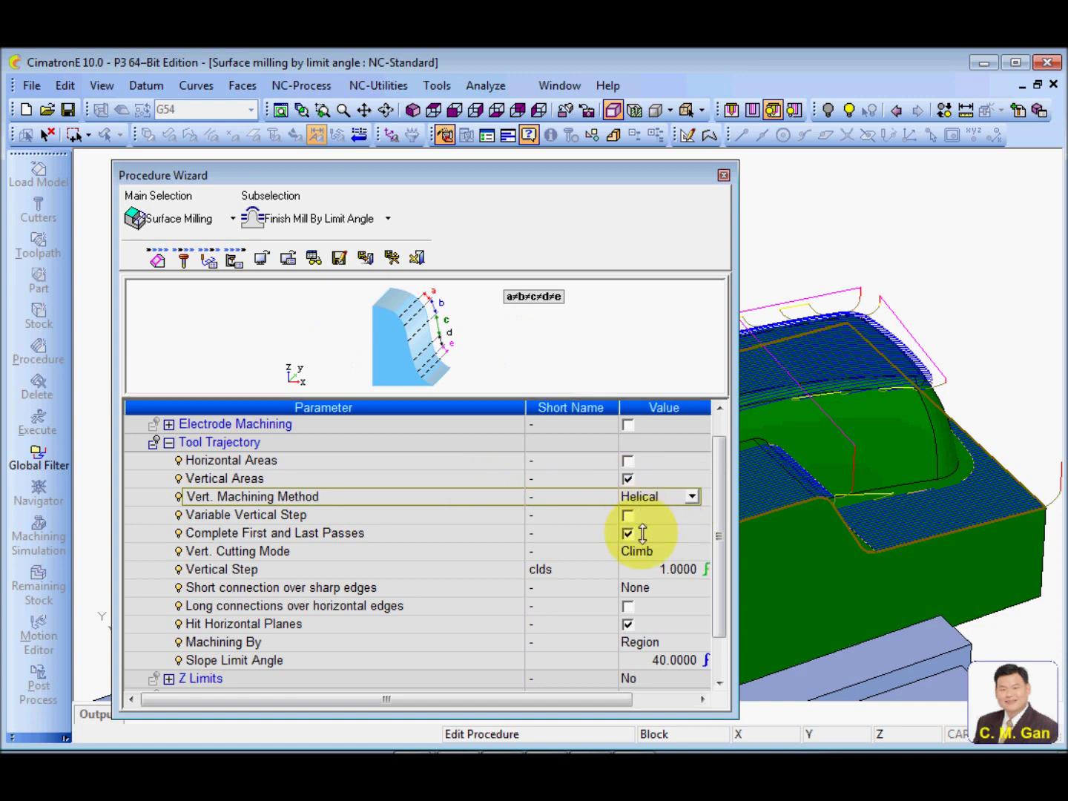
click(481, 658)
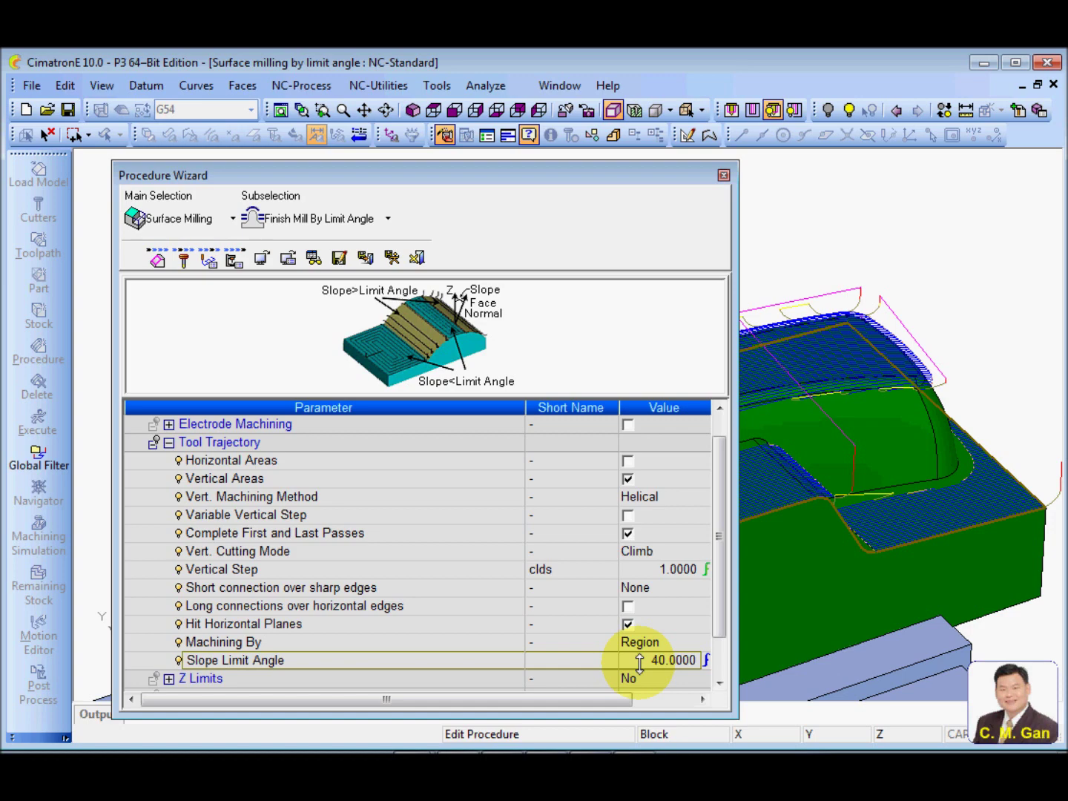
click(417, 258)
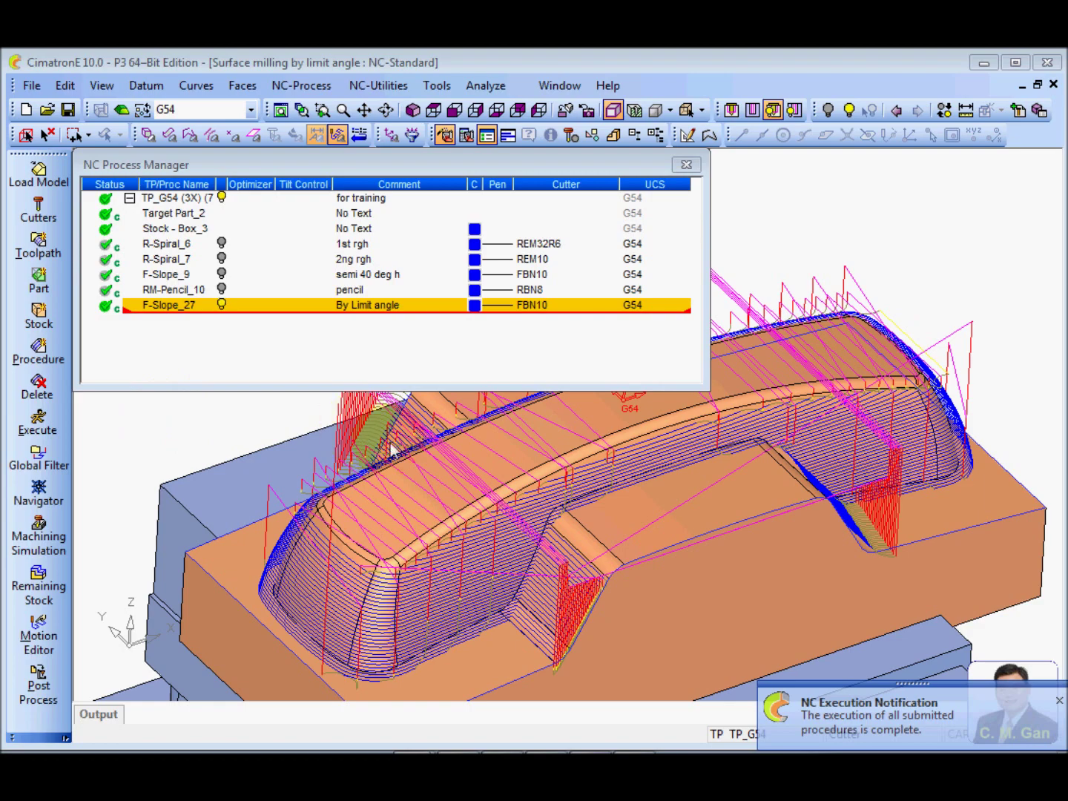
middle_drag(437, 534, 619, 496)
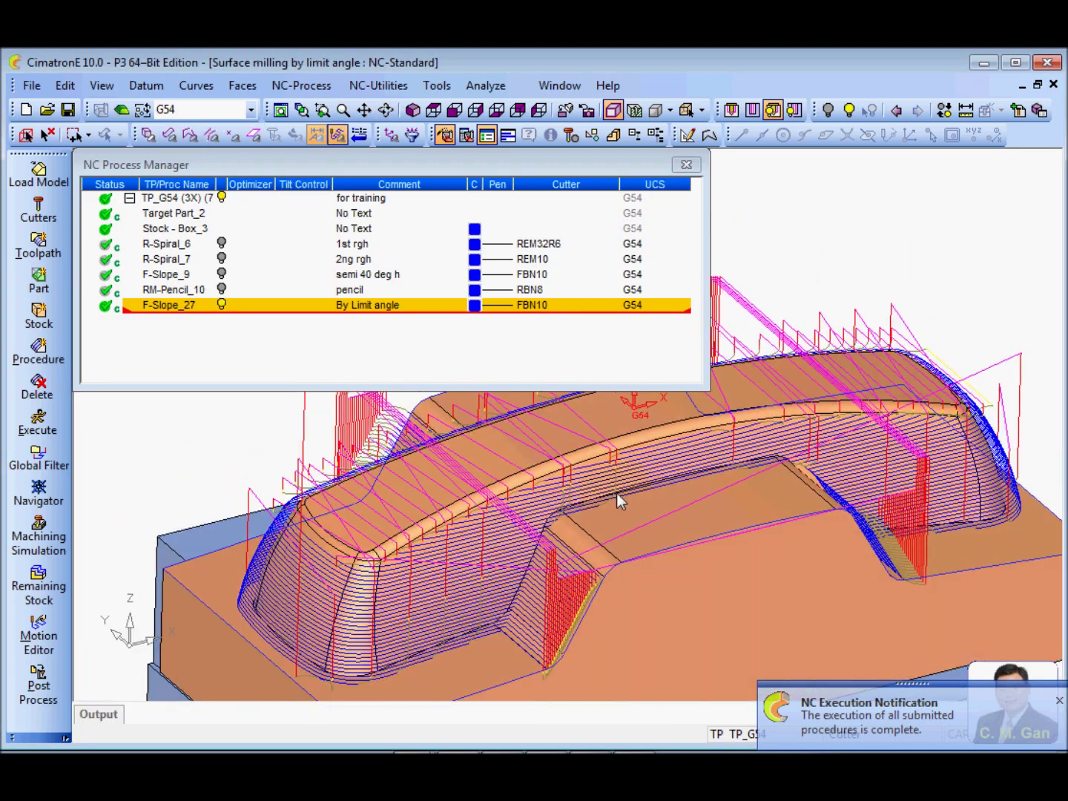
mouse_move(565, 544)
middle_down()
mouse_move(598, 528)
mouse_move(649, 534)
mouse_move(577, 553)
mouse_move(550, 657)
mouse_move(444, 567)
mouse_move(453, 489)
mouse_move(443, 489)
mouse_move(435, 576)
mouse_move(436, 498)
mouse_move(536, 505)
mouse_move(521, 523)
middle_up()
scroll(544, 521, down, 2)
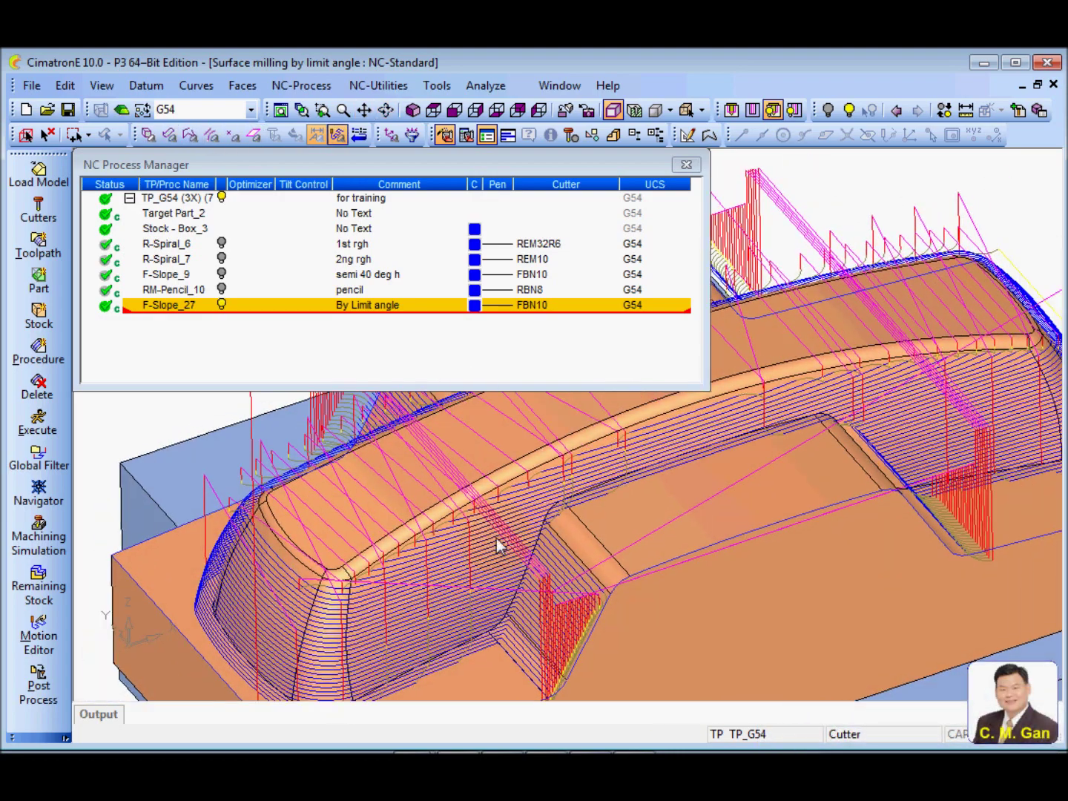
scroll(497, 543, down, 2)
mouse_move(493, 538)
middle_down()
mouse_move(540, 617)
mouse_move(494, 547)
mouse_move(561, 470)
mouse_move(561, 513)
mouse_move(606, 518)
mouse_move(596, 549)
mouse_move(561, 516)
mouse_move(567, 460)
mouse_move(560, 525)
mouse_move(524, 529)
mouse_move(506, 554)
middle_up()
scroll(561, 501, up, 2)
scroll(591, 512, up, 2)
scroll(565, 535, up, 1)
scroll(537, 509, down, 2)
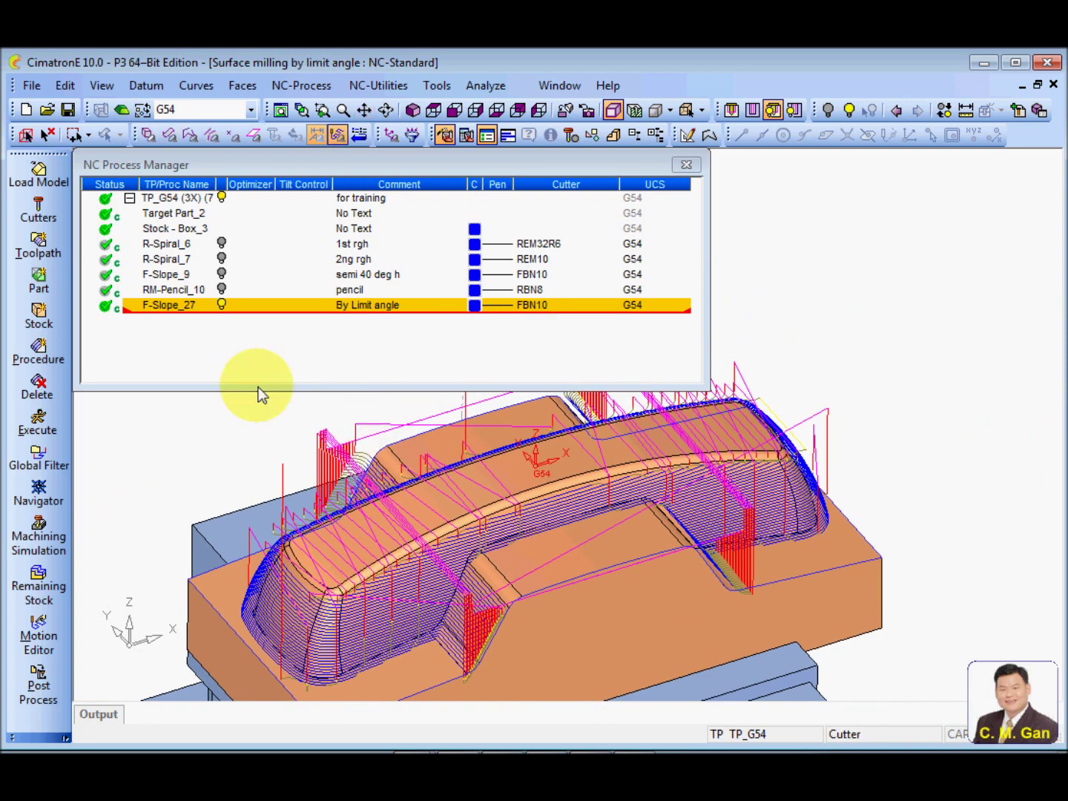
click(221, 305)
Set vertical passes to Bumping, direction Down, side step 1.0, then save and close.
double_click(171, 306)
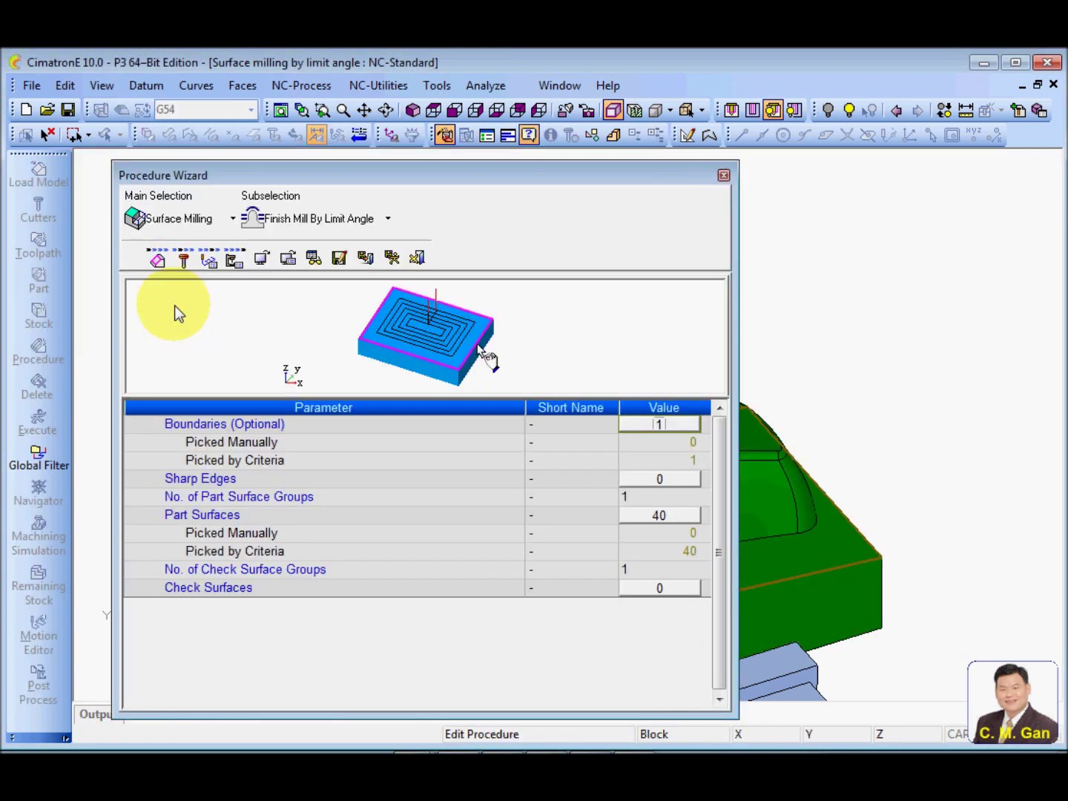
click(209, 260)
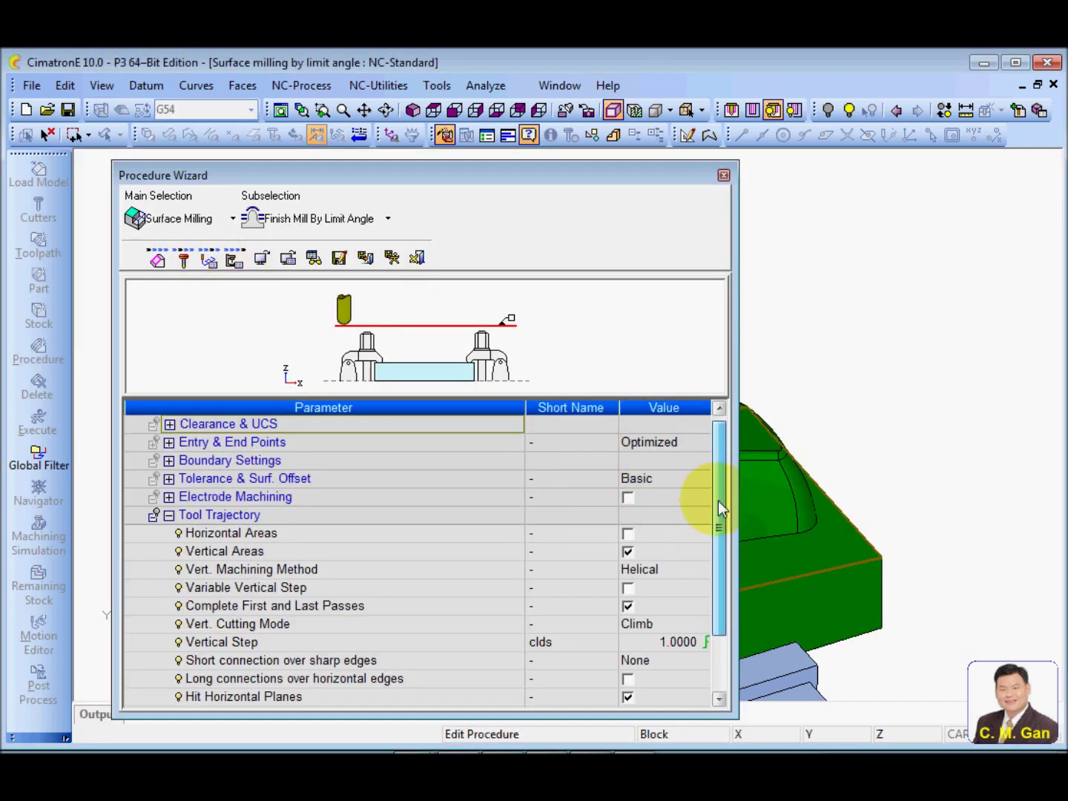
drag(716, 500, 719, 519)
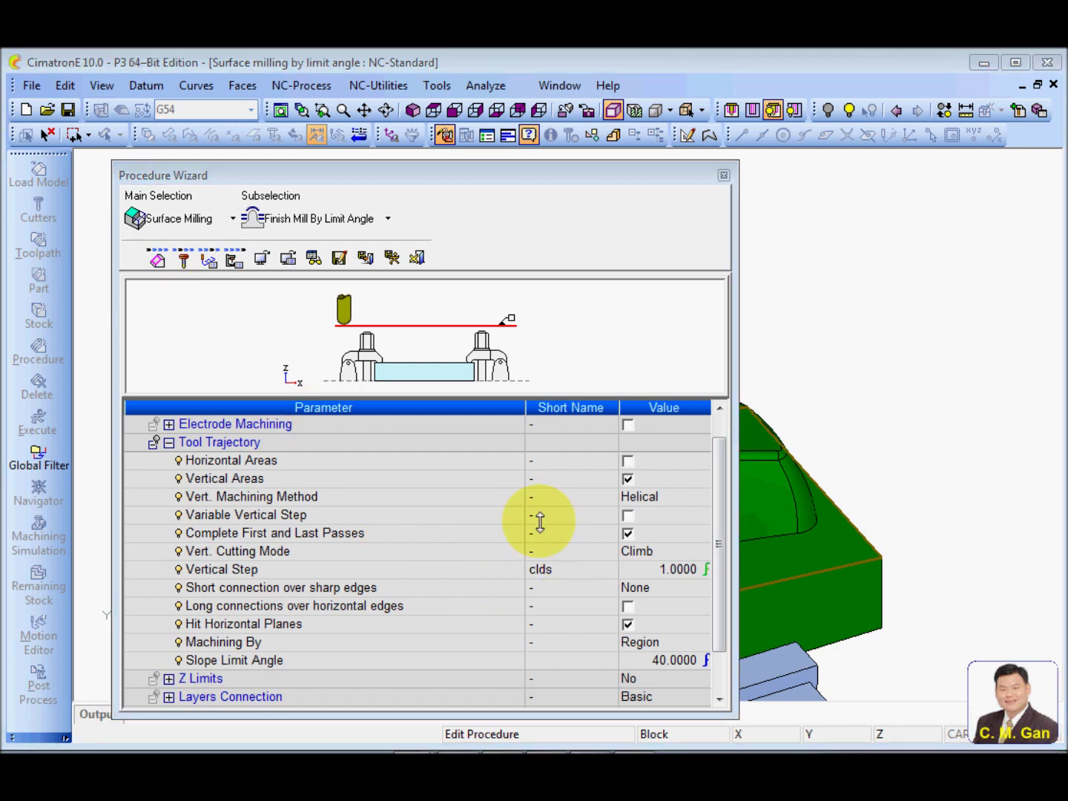
click(337, 496)
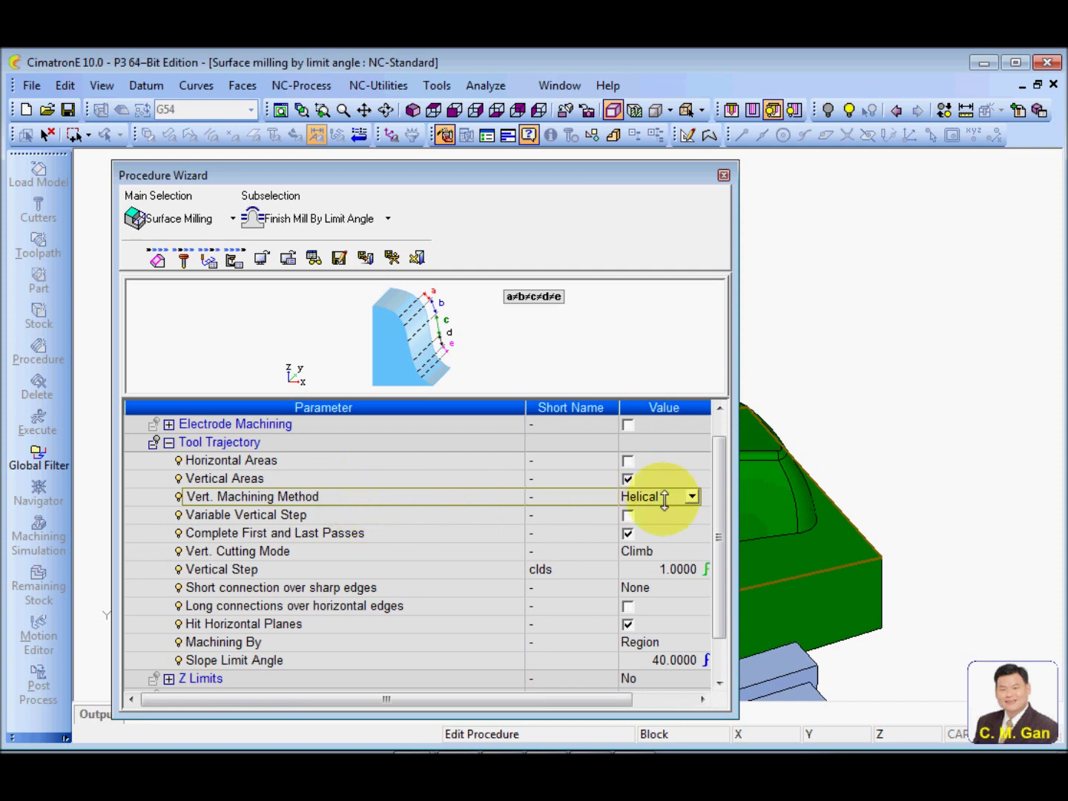
click(692, 493)
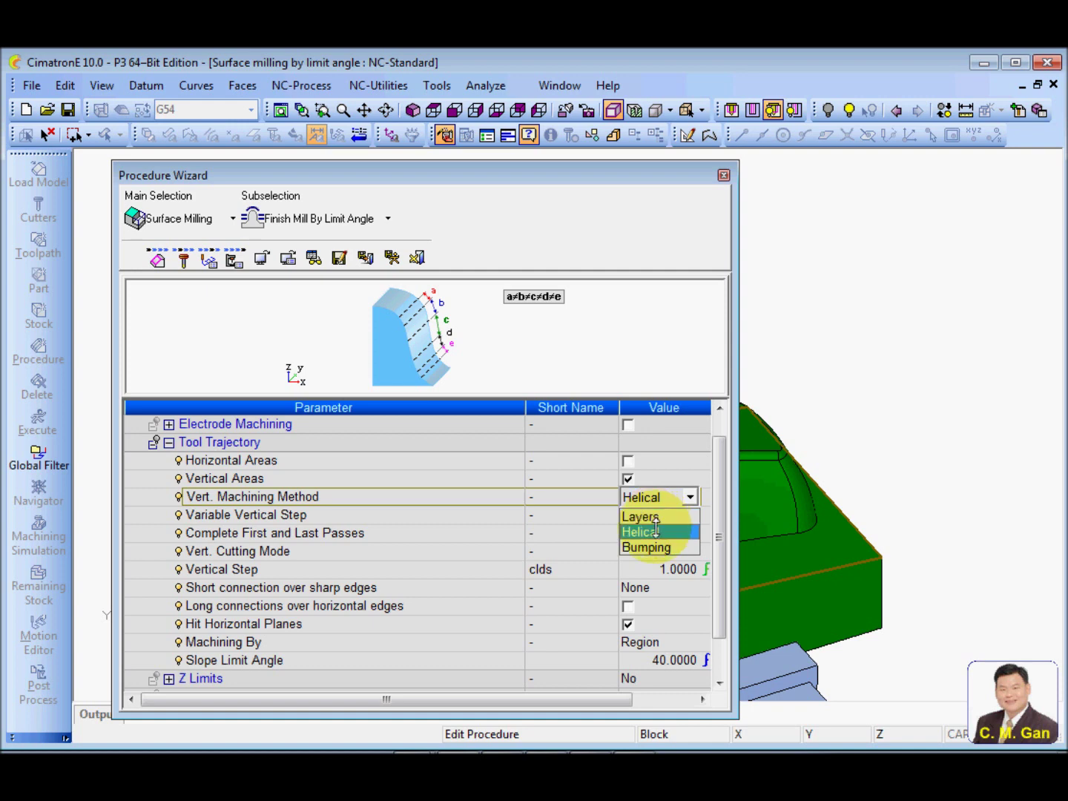
click(654, 546)
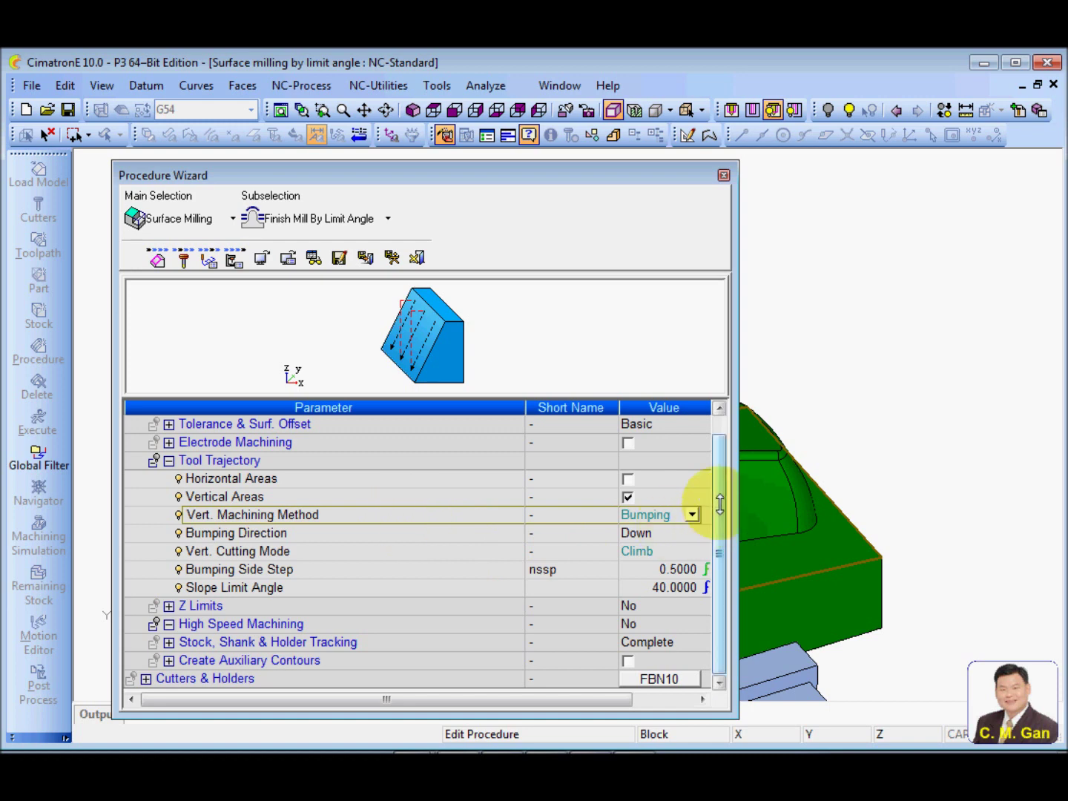
click(472, 531)
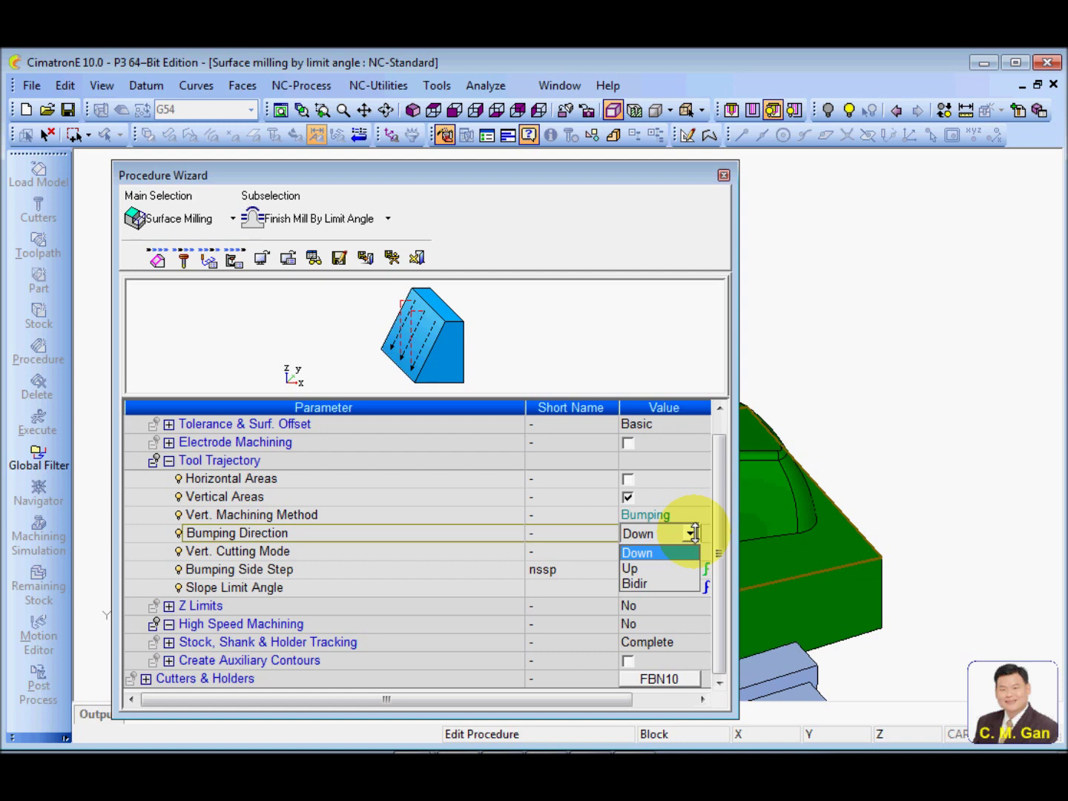
click(654, 553)
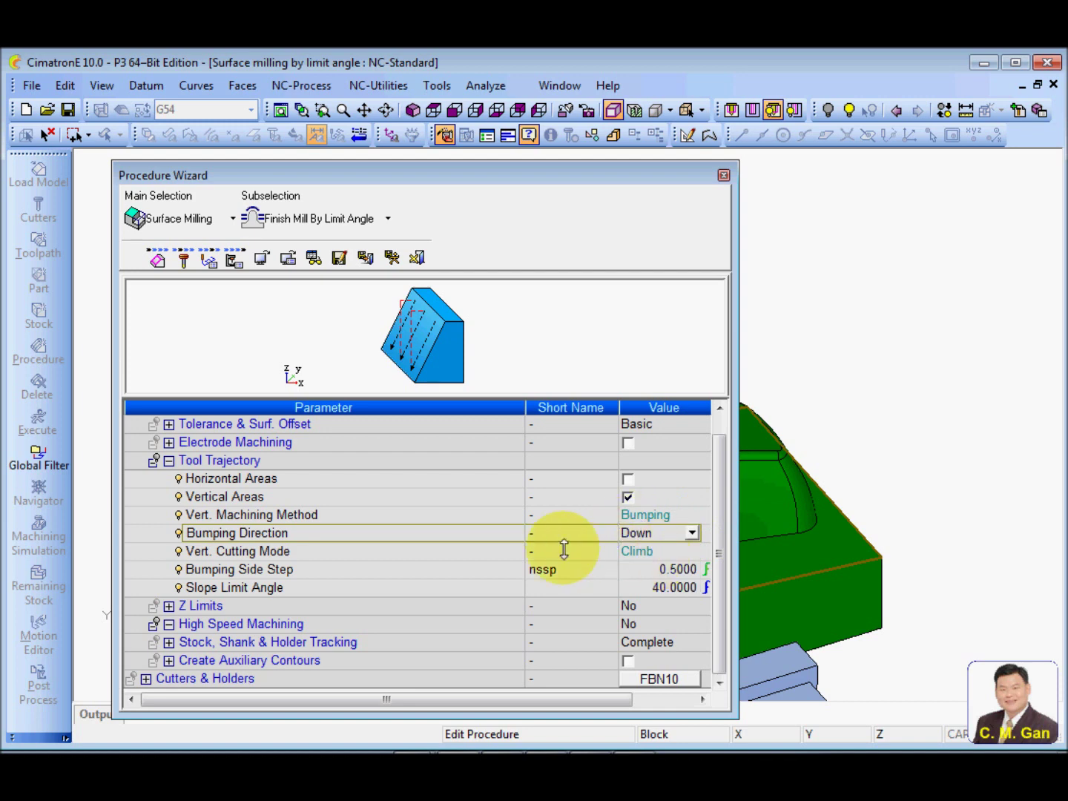
click(451, 570)
click(639, 574)
text(1.0000)
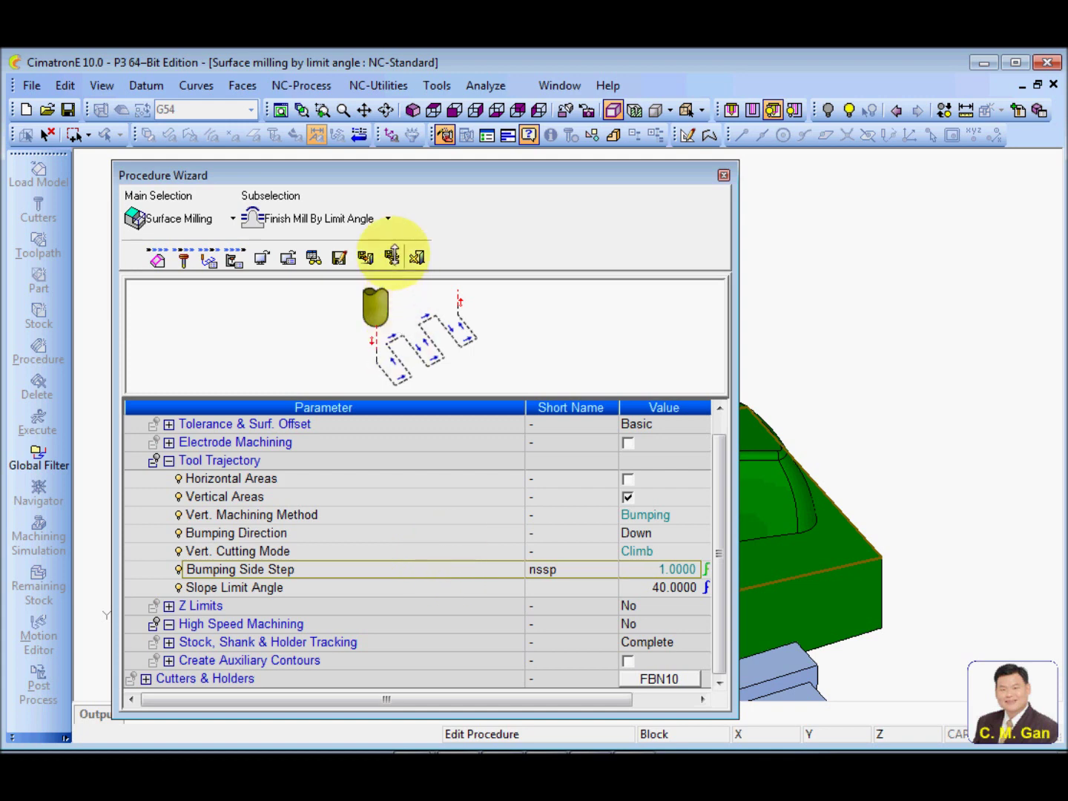
click(392, 257)
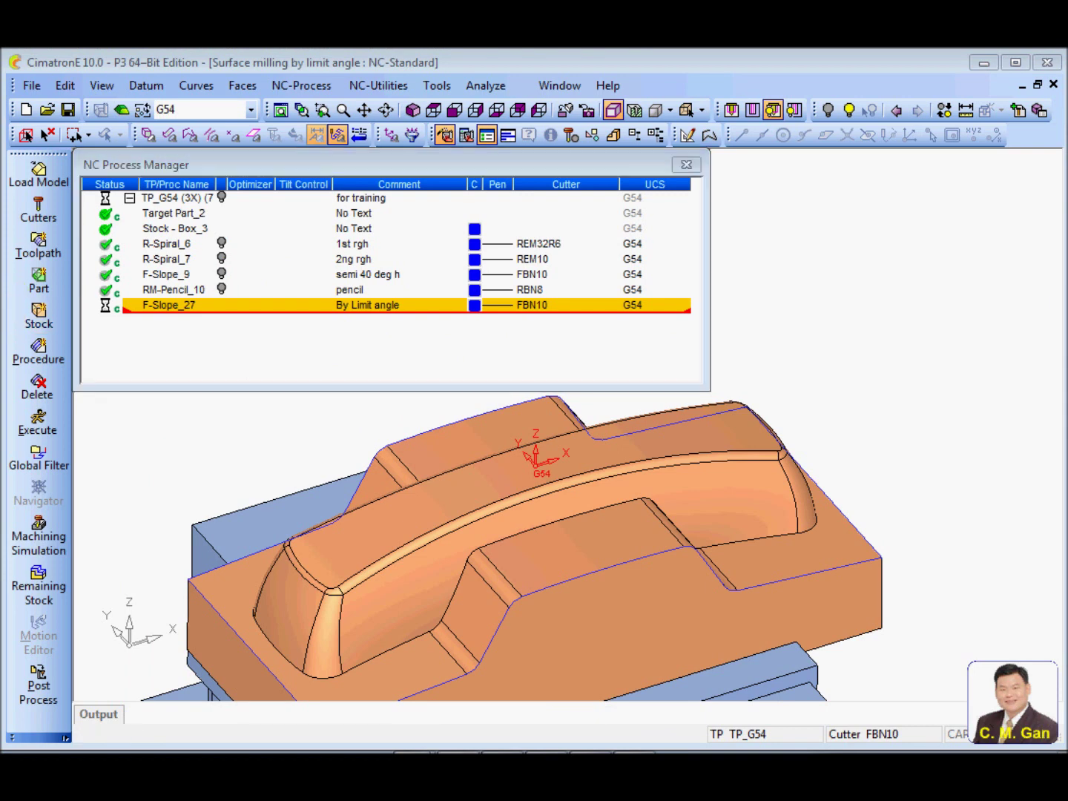
Display the F-Slope_27 toolpath and launch its Navigator simulation.
click(222, 304)
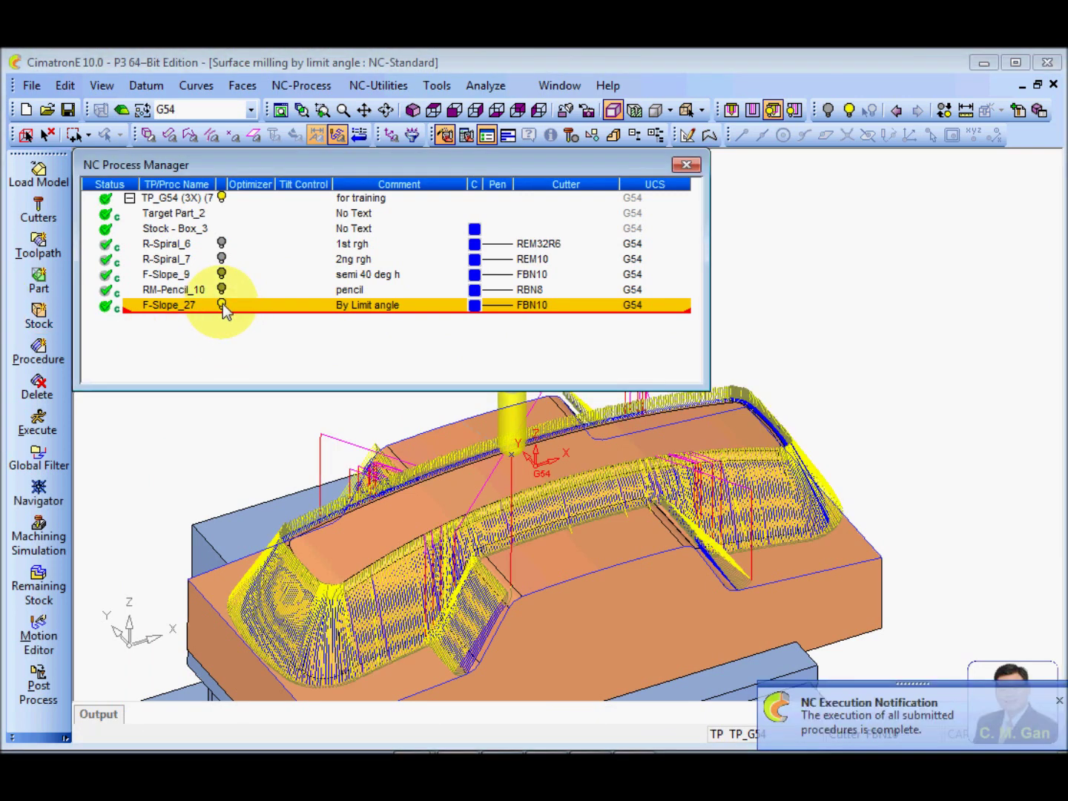
right_click(156, 311)
click(243, 490)
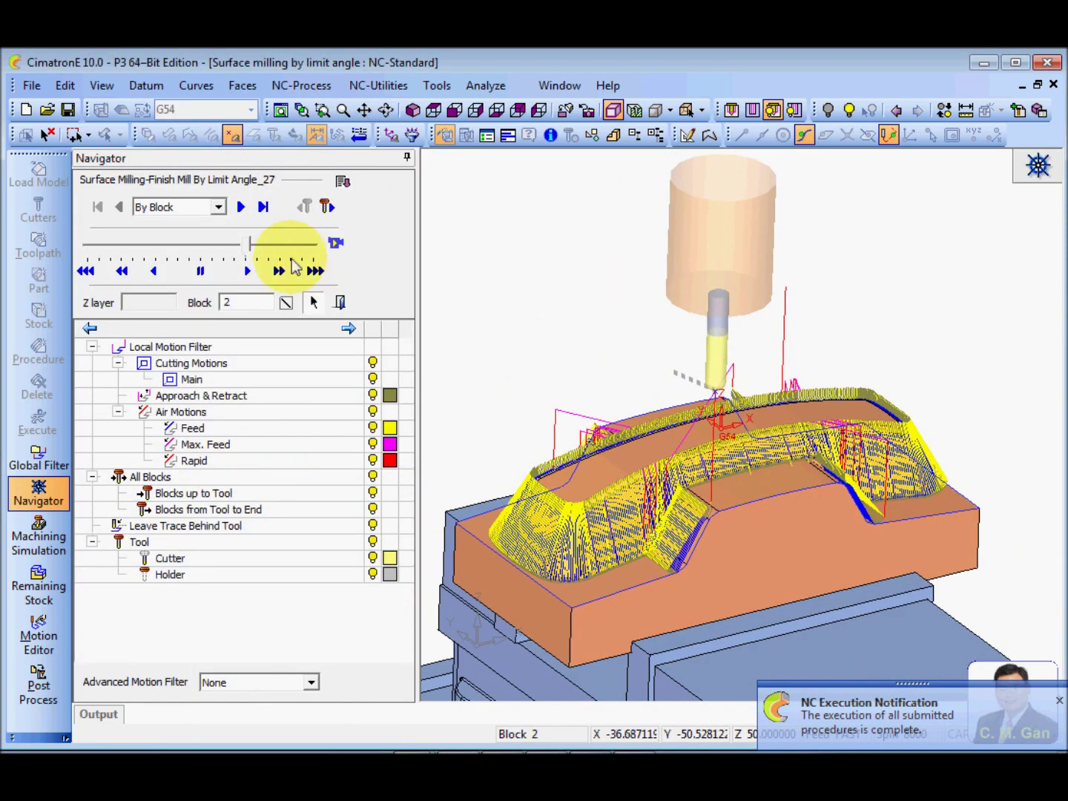
Play the bumping simulation at higher speed, jump to the front-left section, then exit.
click(336, 243)
scroll(699, 602, up, 2)
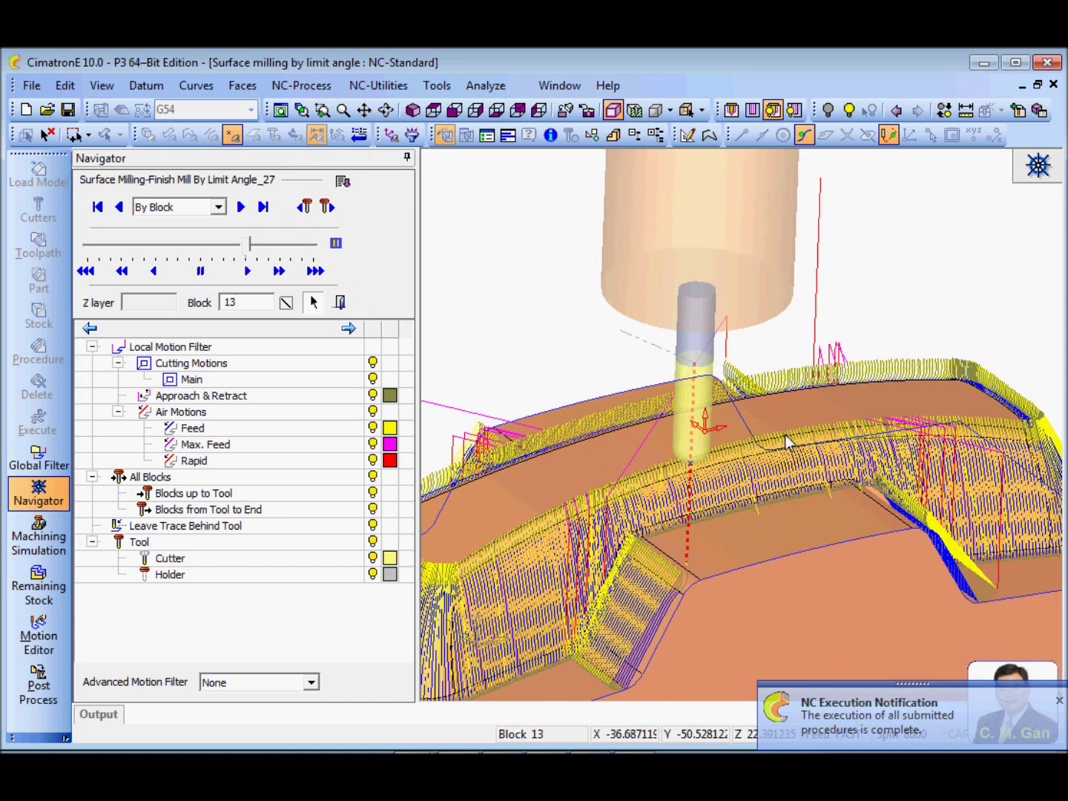
scroll(784, 460, up, 2)
scroll(817, 500, up, 1)
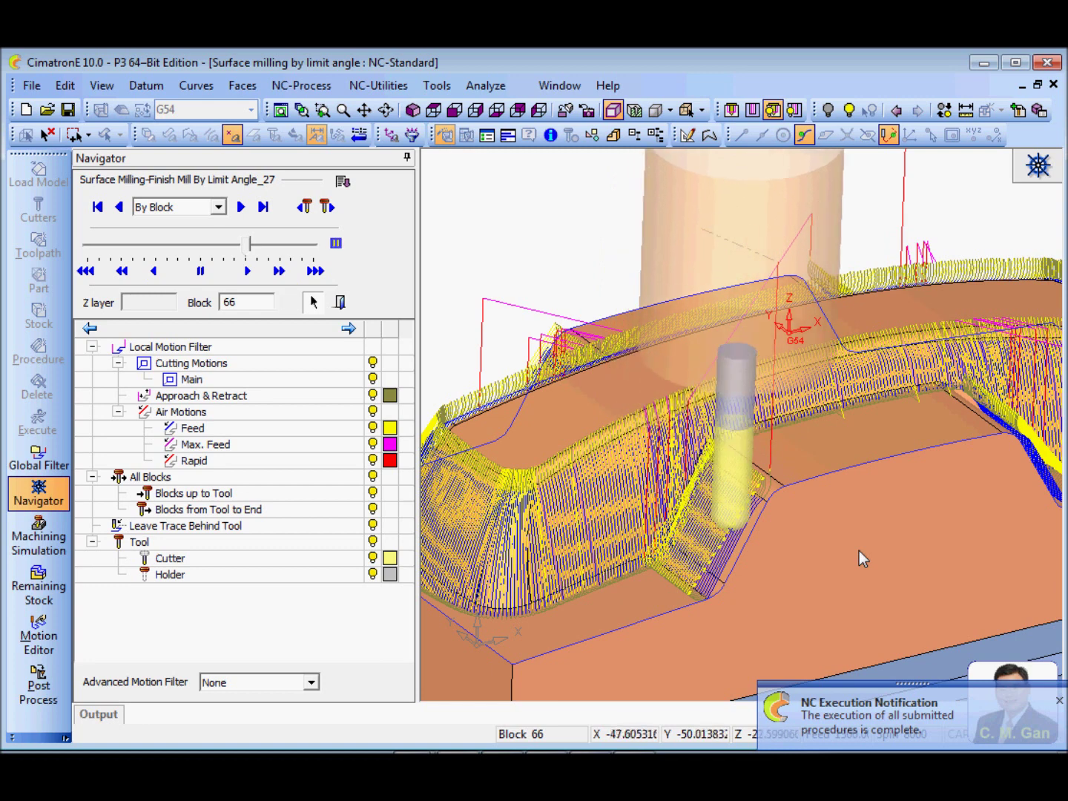
click(255, 250)
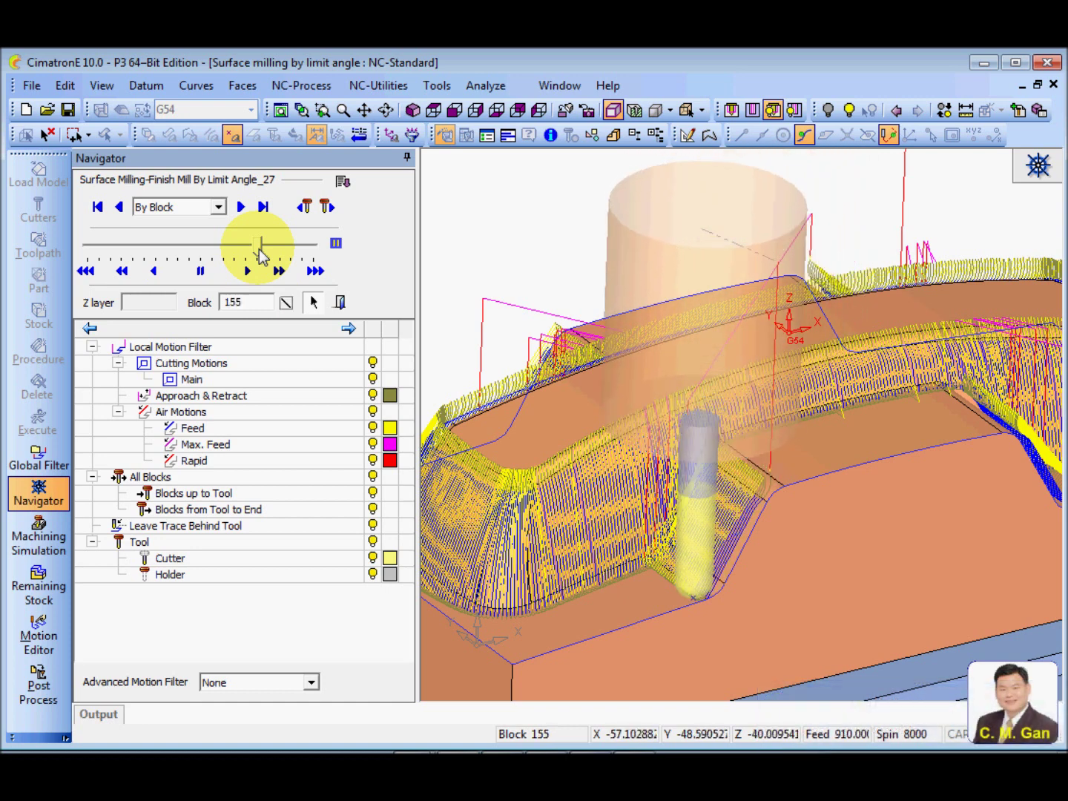
drag(264, 250, 282, 253)
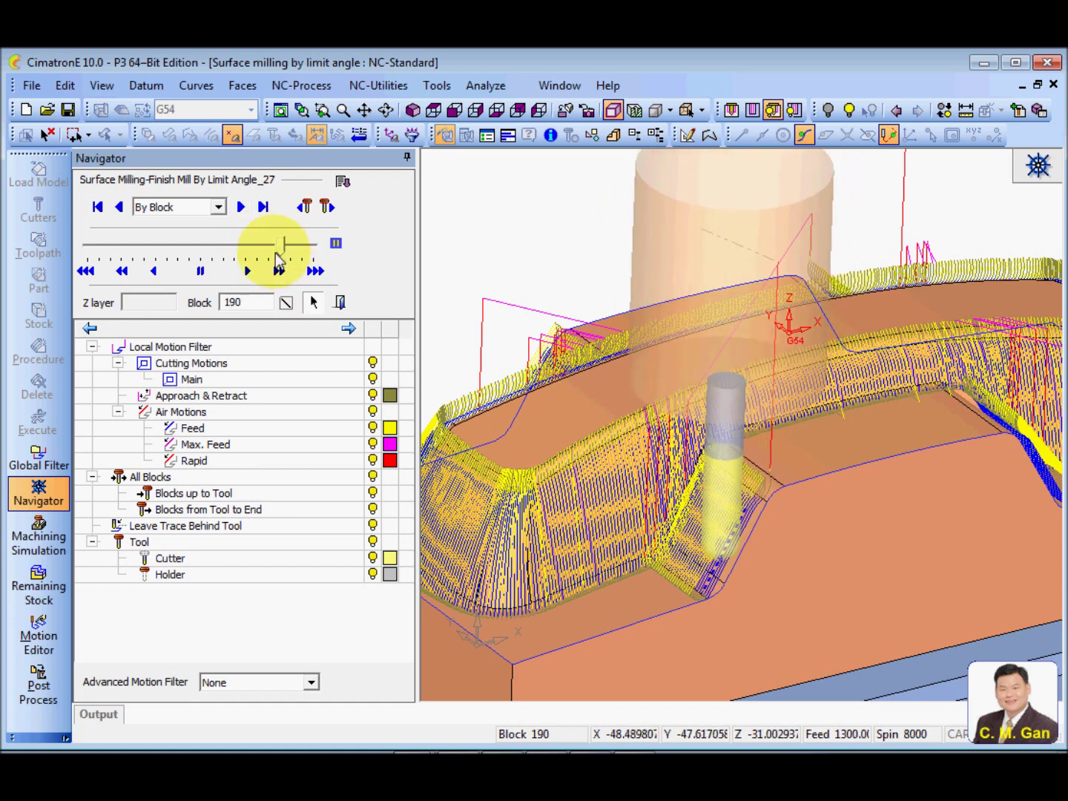
drag(284, 252, 299, 255)
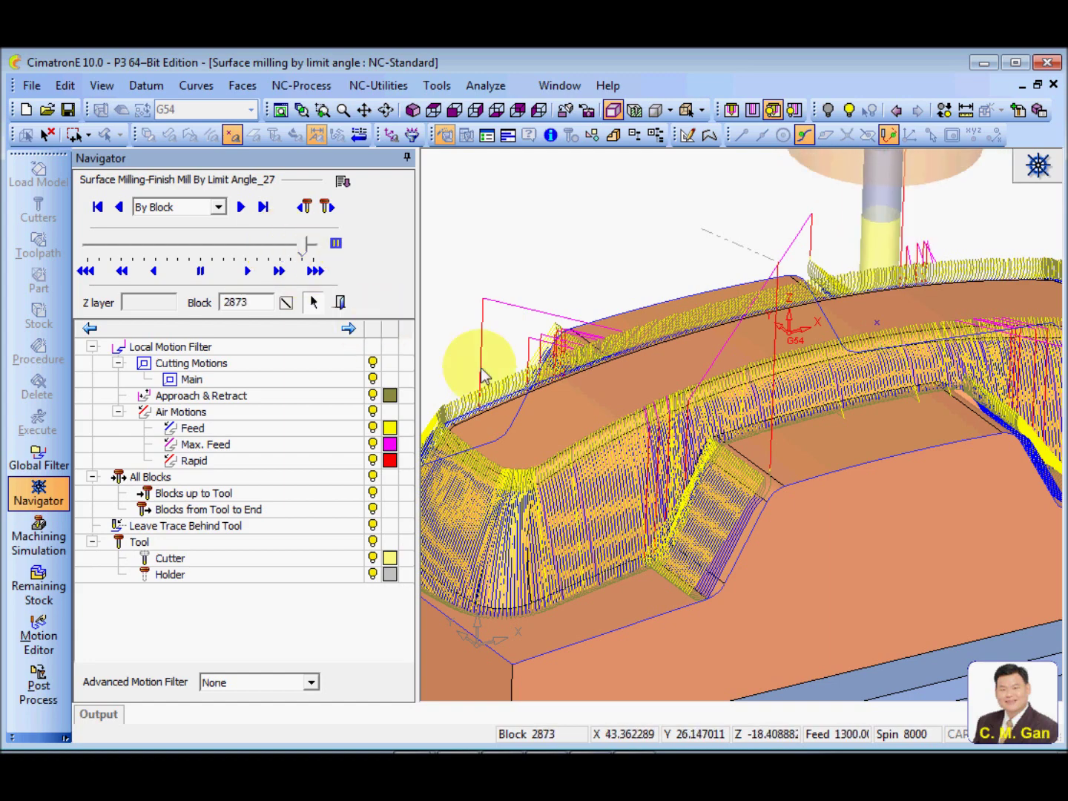
scroll(725, 417, down, 2)
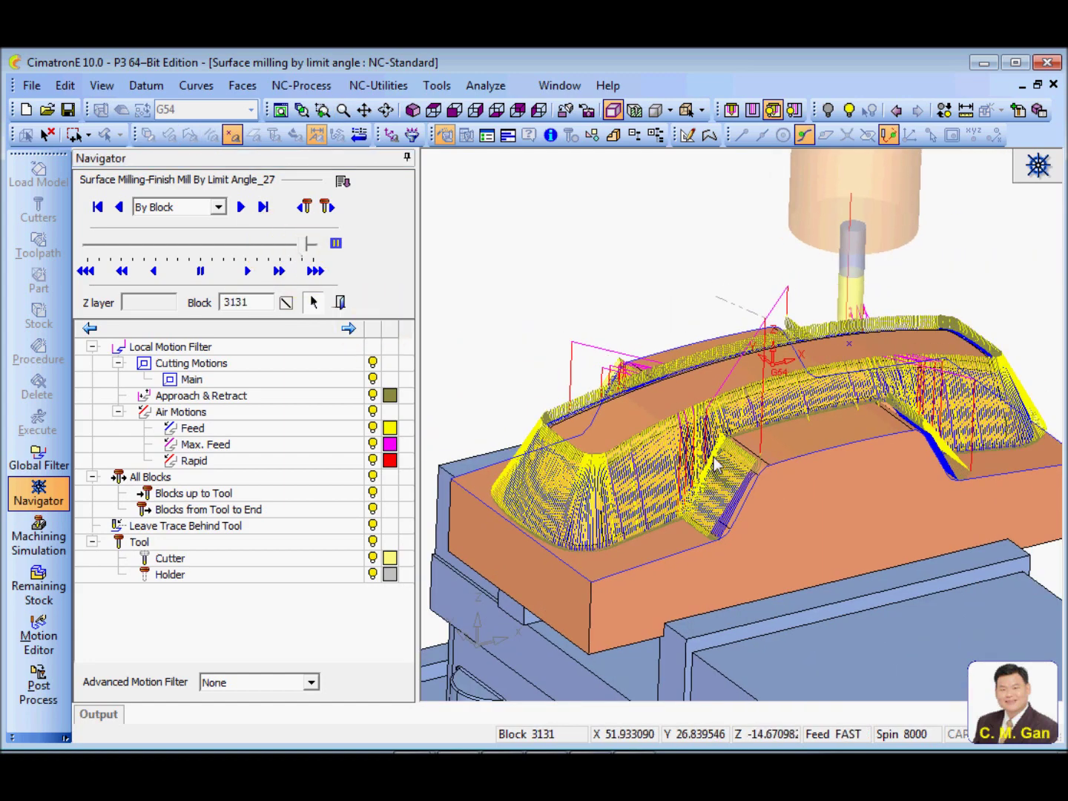
click(632, 455)
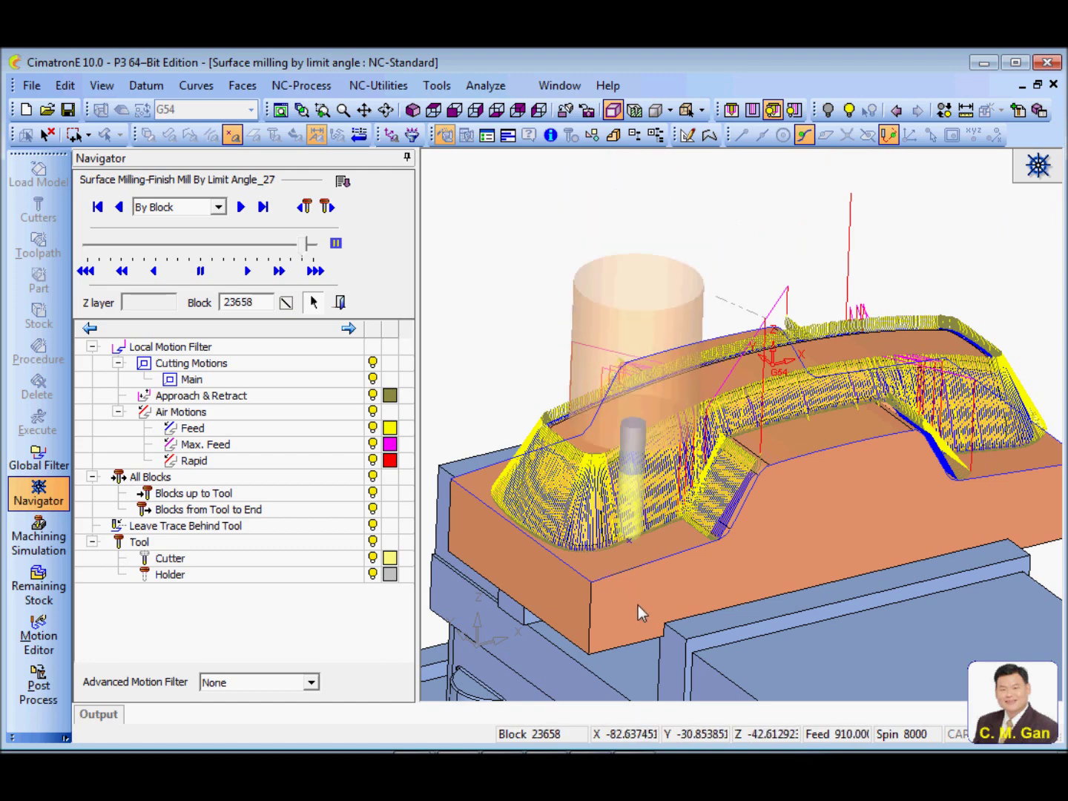
scroll(637, 604, up, 2)
scroll(636, 605, up, 2)
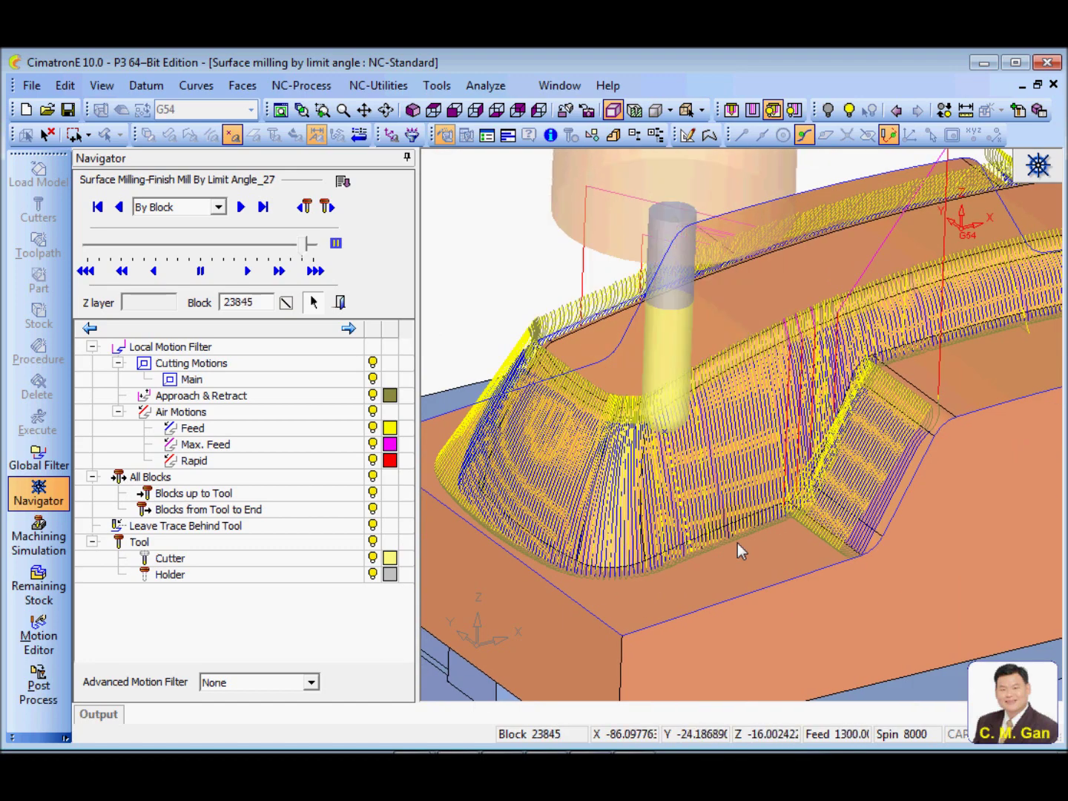
click(340, 304)
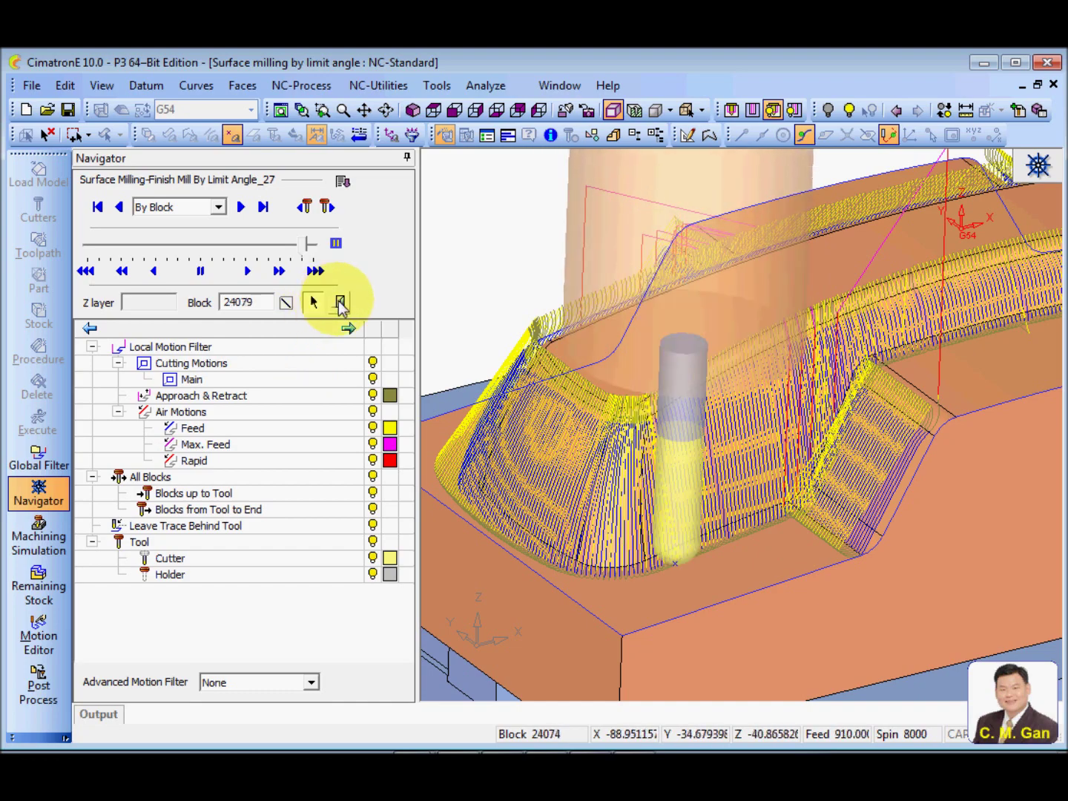
scroll(572, 642, down, 2)
scroll(537, 625, down, 2)
scroll(522, 634, down, 2)
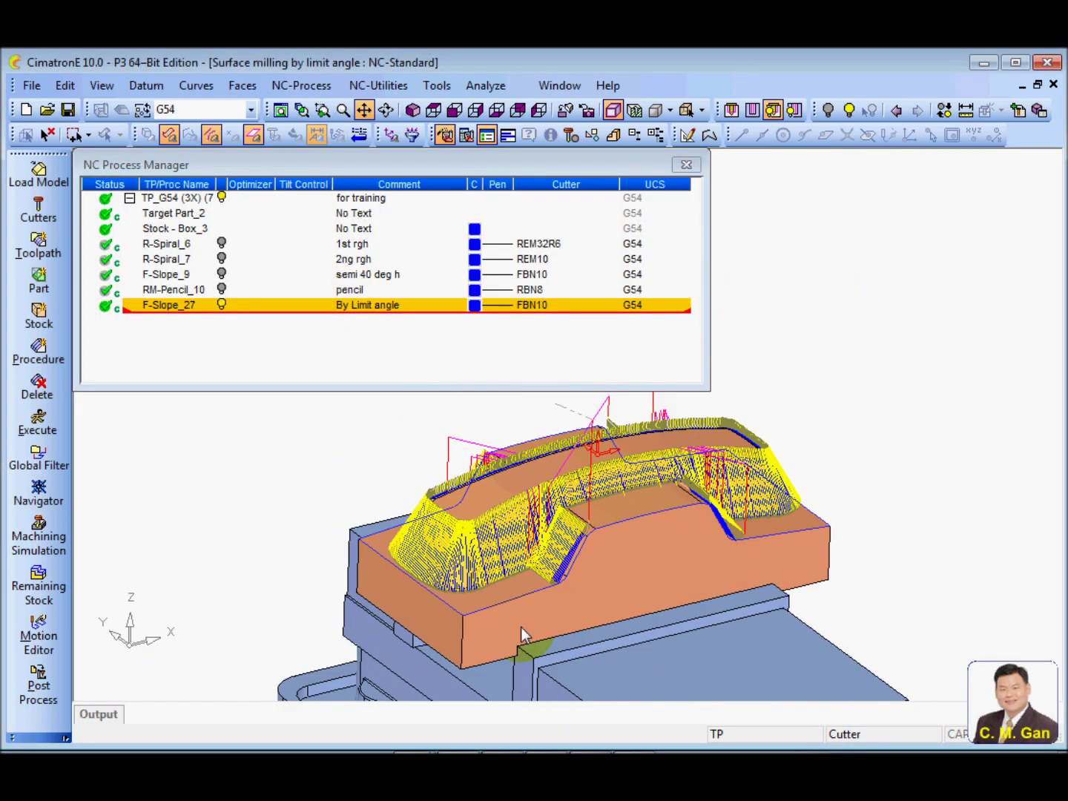
scroll(522, 634, up, 2)
scroll(582, 513, up, 1)
Reopen F-Slope_27 on its Motion Parameters page for further edits.
middle_drag(334, 451, 335, 464)
double_click(172, 305)
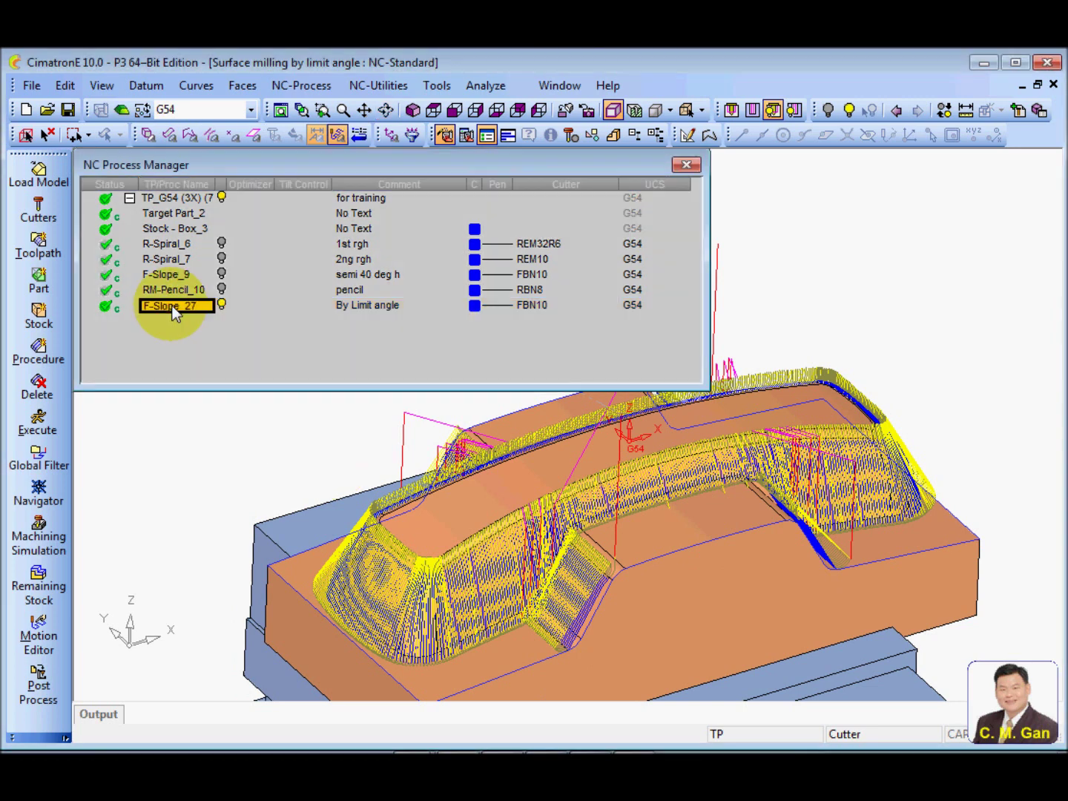
click(208, 258)
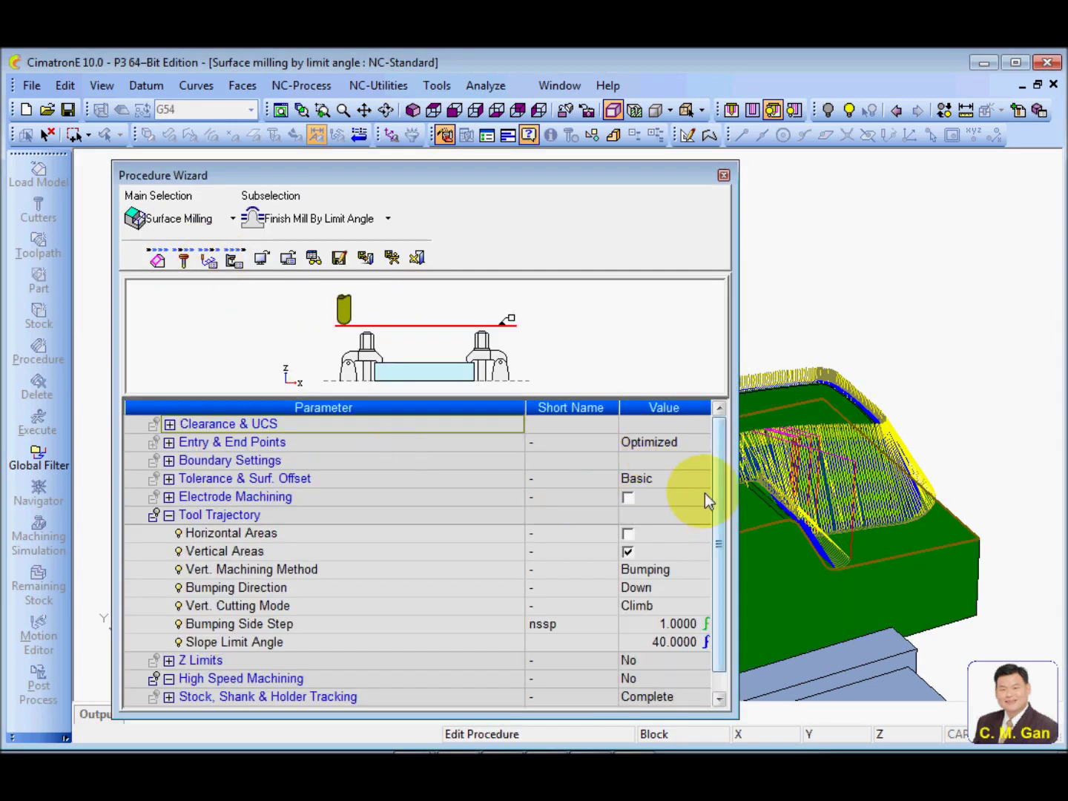
Give F-Slope_27 parallel horizontal-area cuts and Helical vertical cuts, then save and calculate.
click(283, 536)
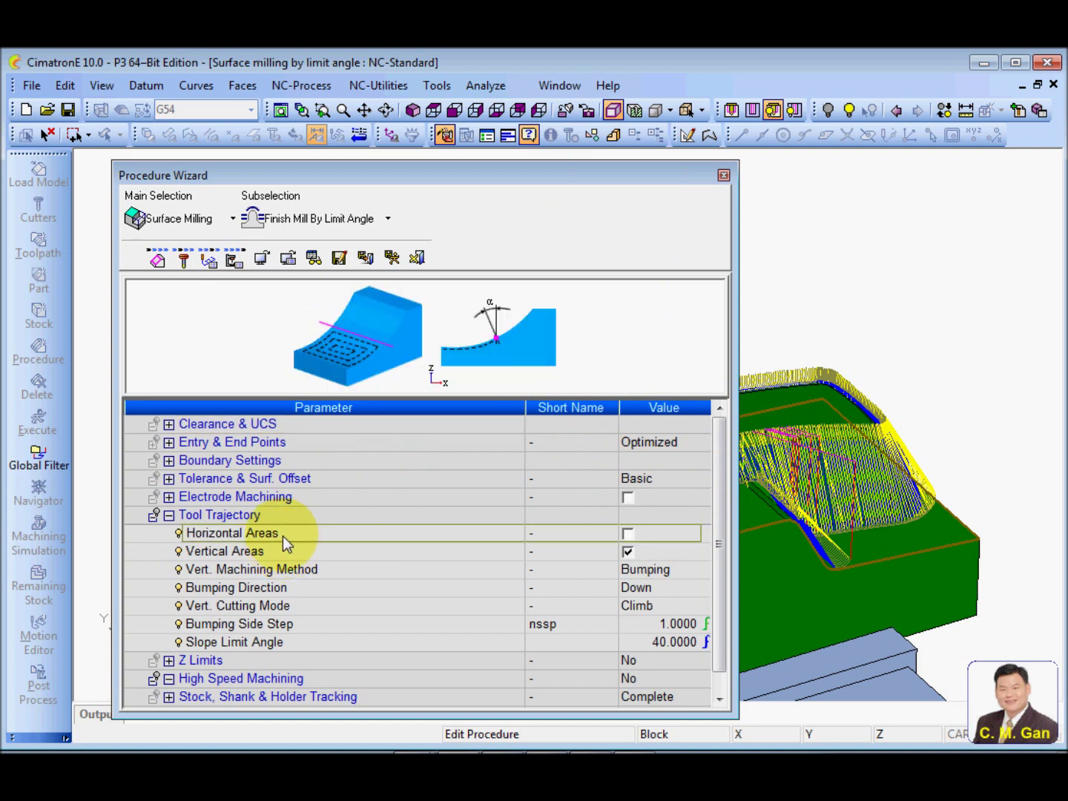
click(628, 533)
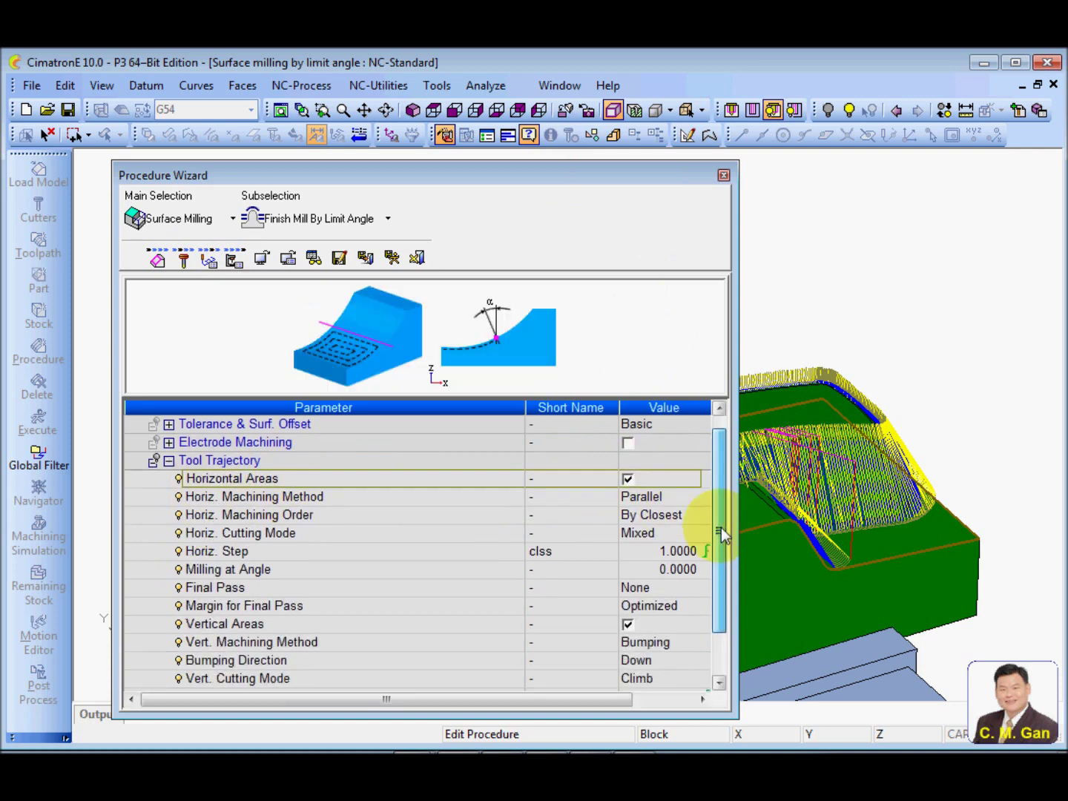
drag(721, 513, 608, 519)
click(484, 513)
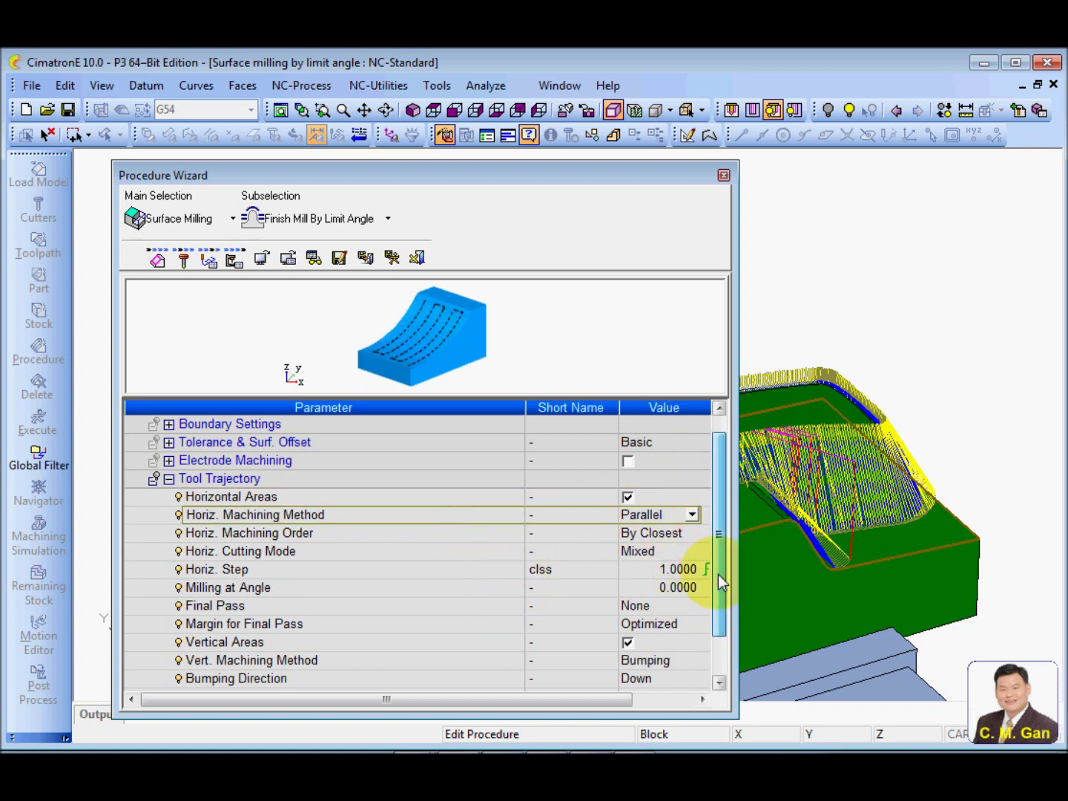
drag(718, 574, 717, 584)
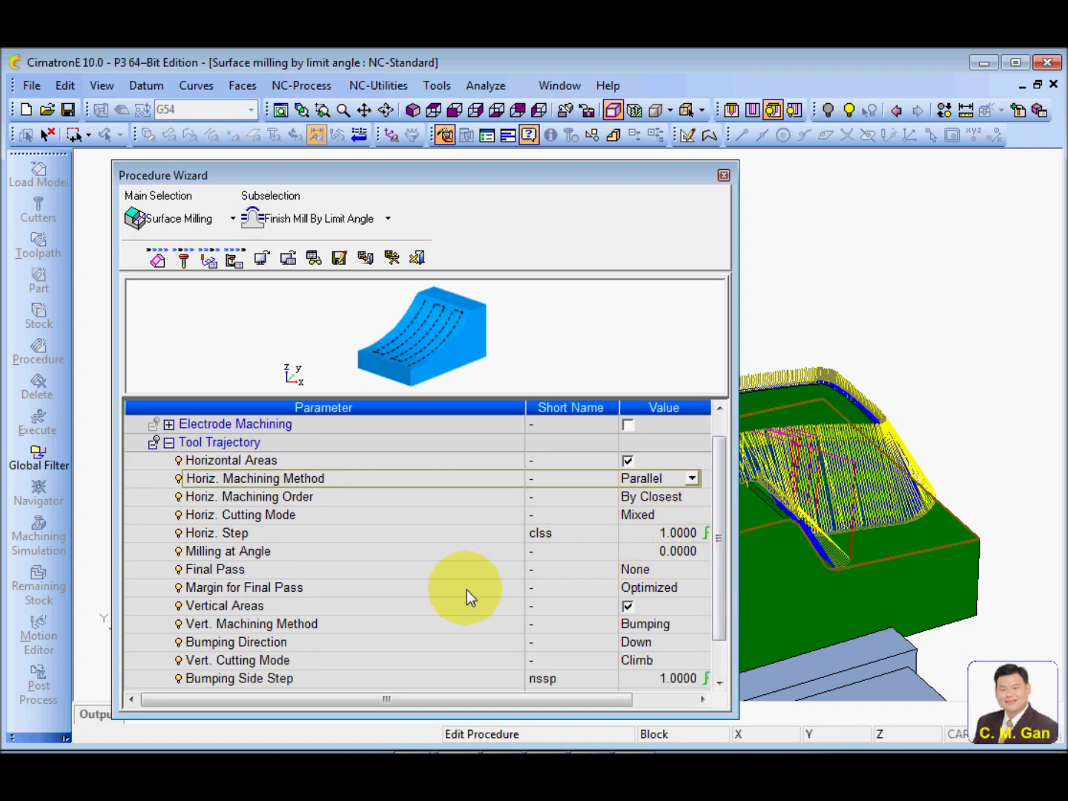
click(448, 621)
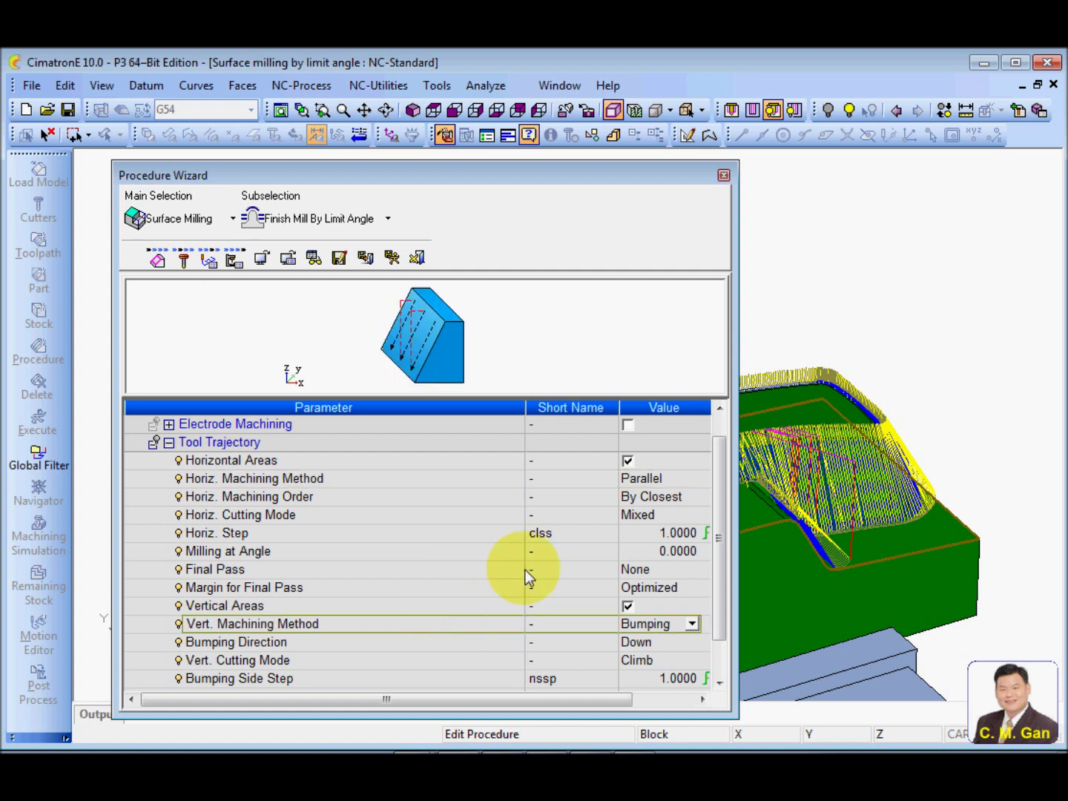
click(693, 624)
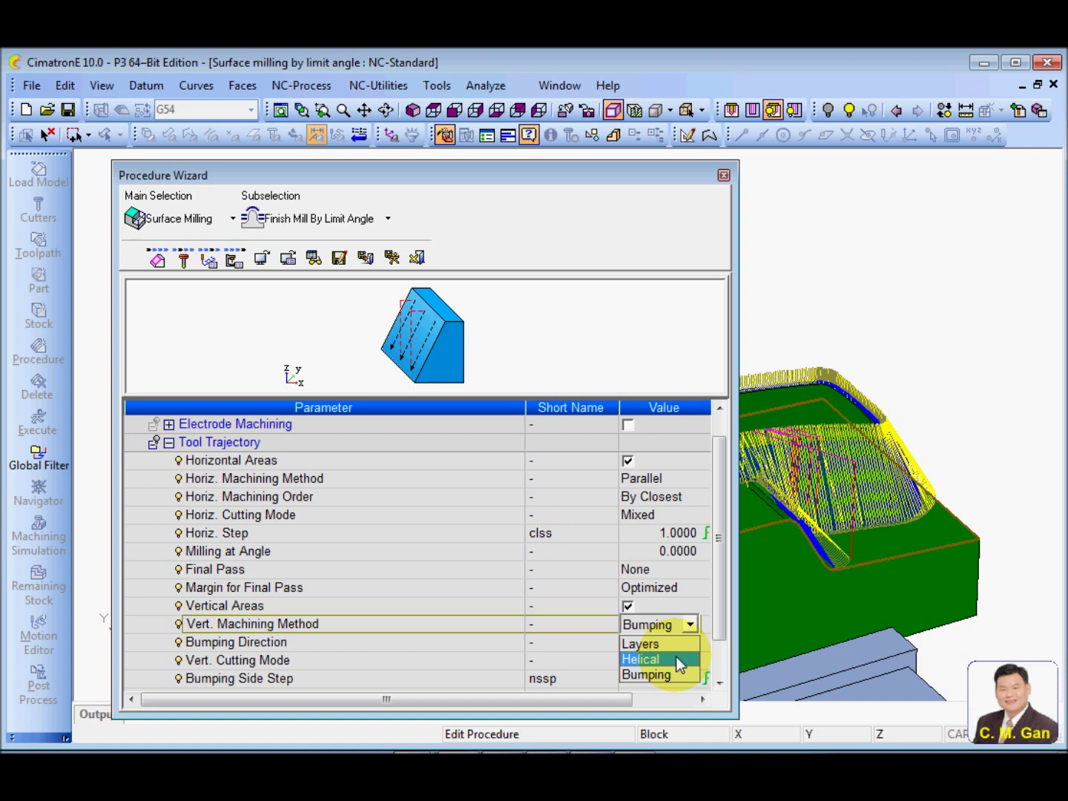
click(678, 659)
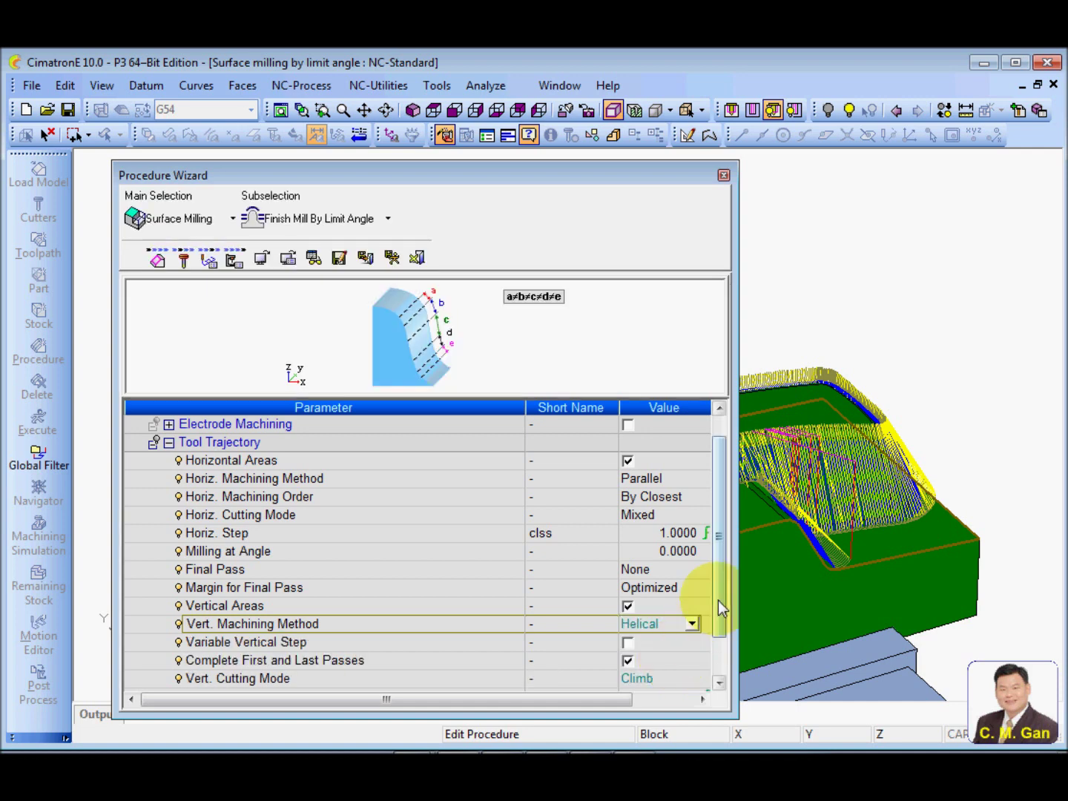
drag(718, 600, 721, 617)
click(391, 258)
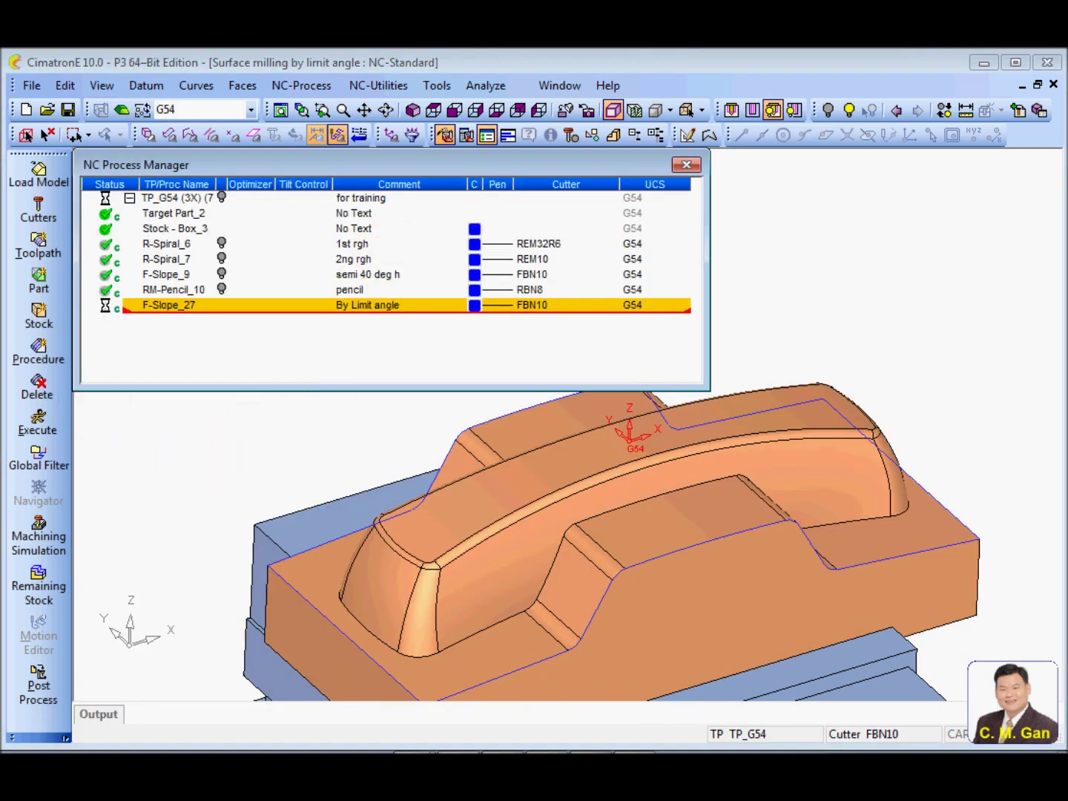
Rotate and zoom around the recomputed toolpath, inspecting the handle area and then the whole part.
ctrl+middle_drag(847, 534, 846, 568)
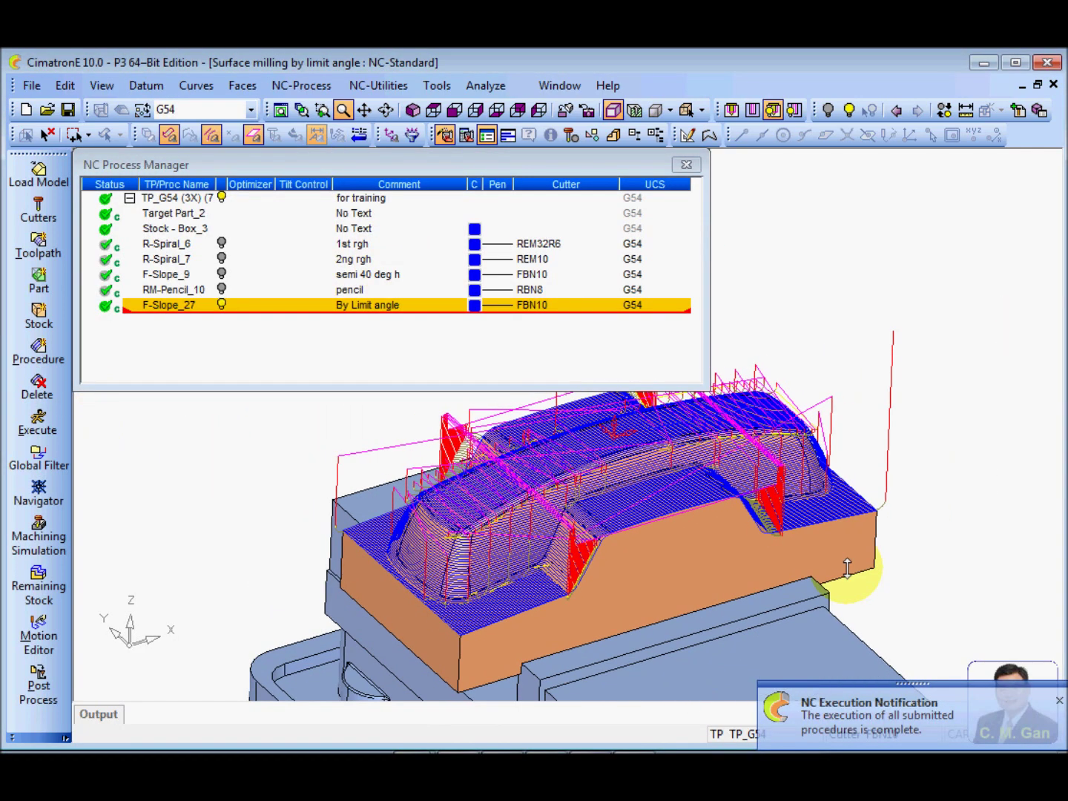
ctrl+drag(847, 568, 692, 620)
ctrl+middle_drag(691, 620, 543, 503)
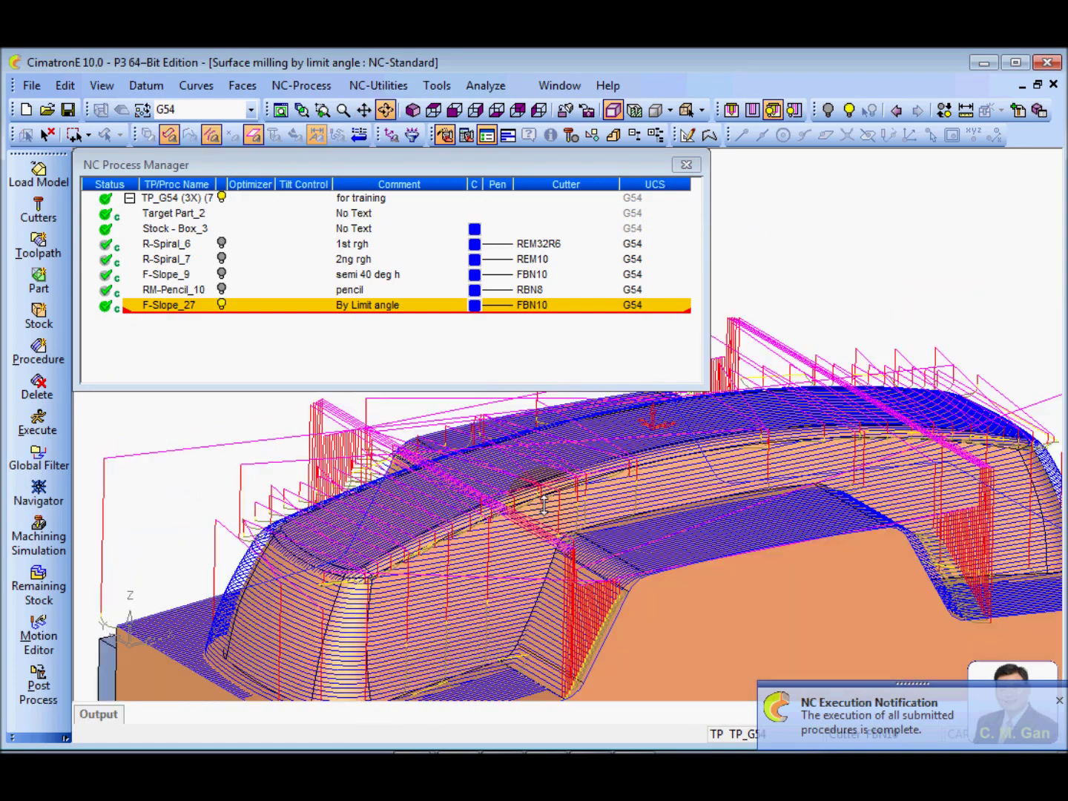
ctrl+drag(543, 503, 536, 453)
ctrl+middle_drag(536, 453, 557, 533)
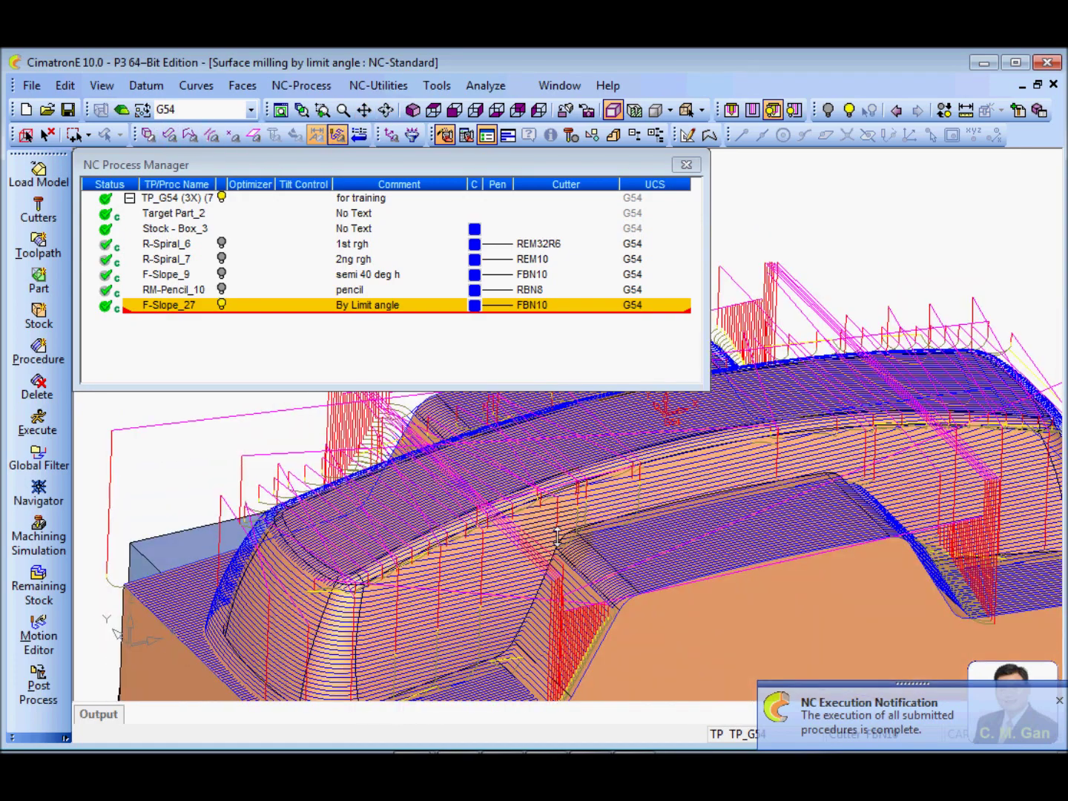
ctrl+drag(556, 537, 559, 543)
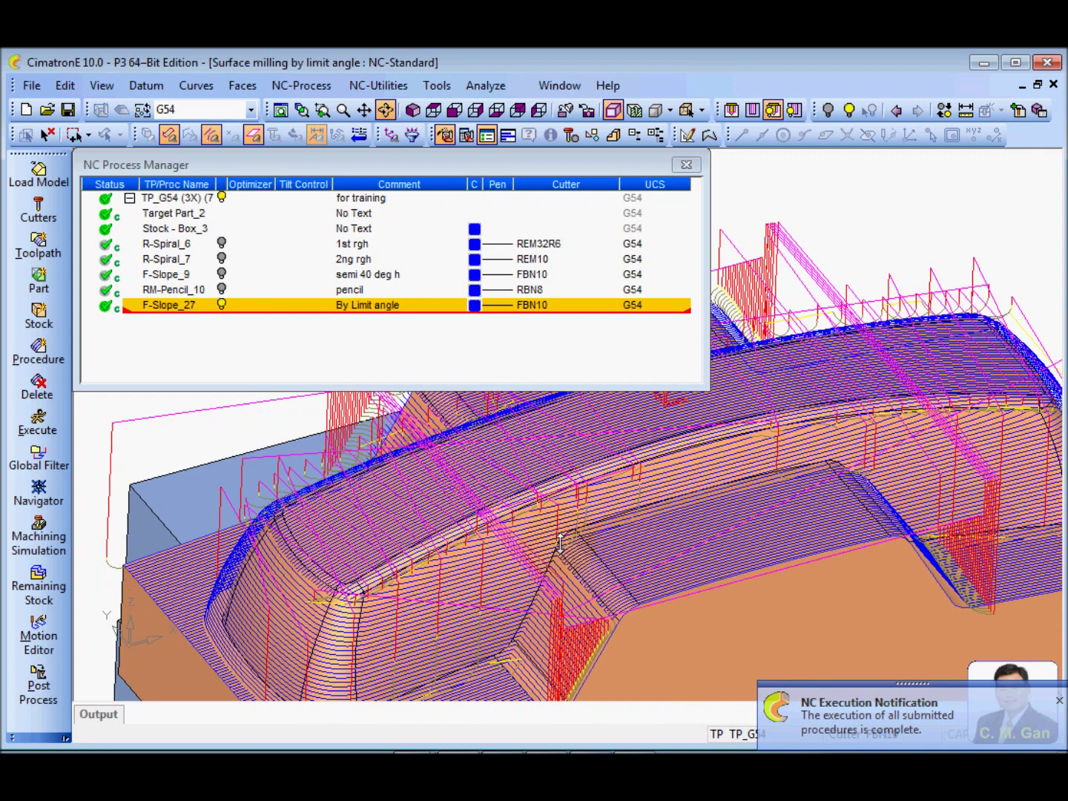
ctrl+middle_drag(560, 543, 666, 582)
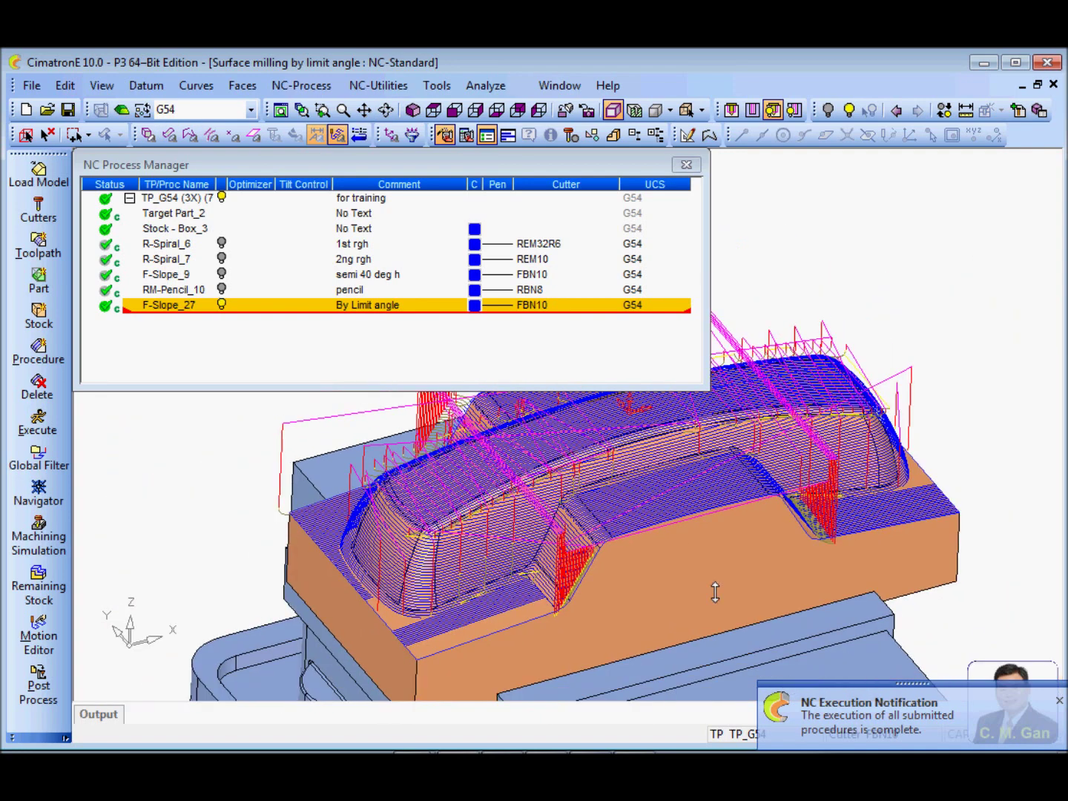